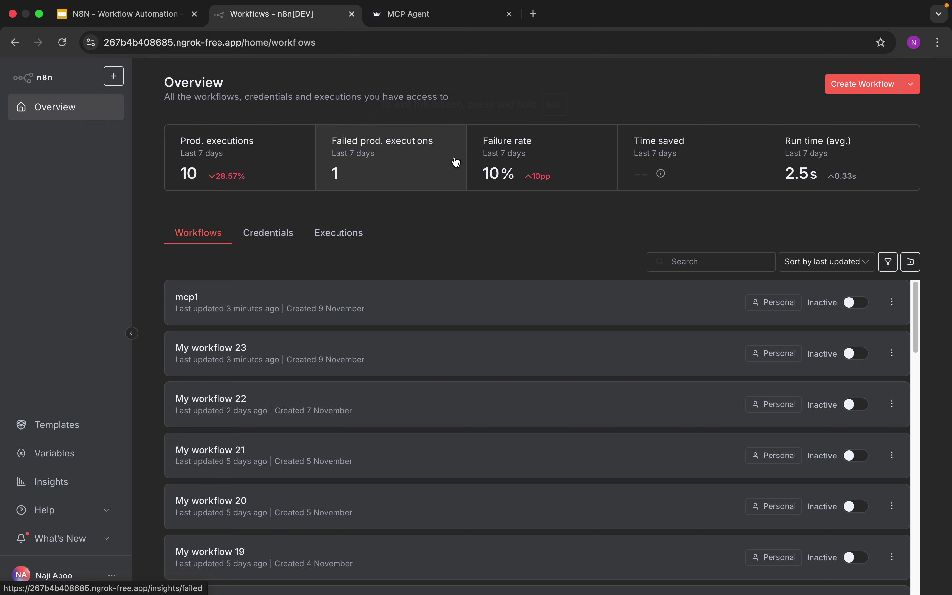
Create a new workflow that starts with an MCP Server Trigger set to its Production URL
{"action": "left_click", "coordinate": [852, 89]}
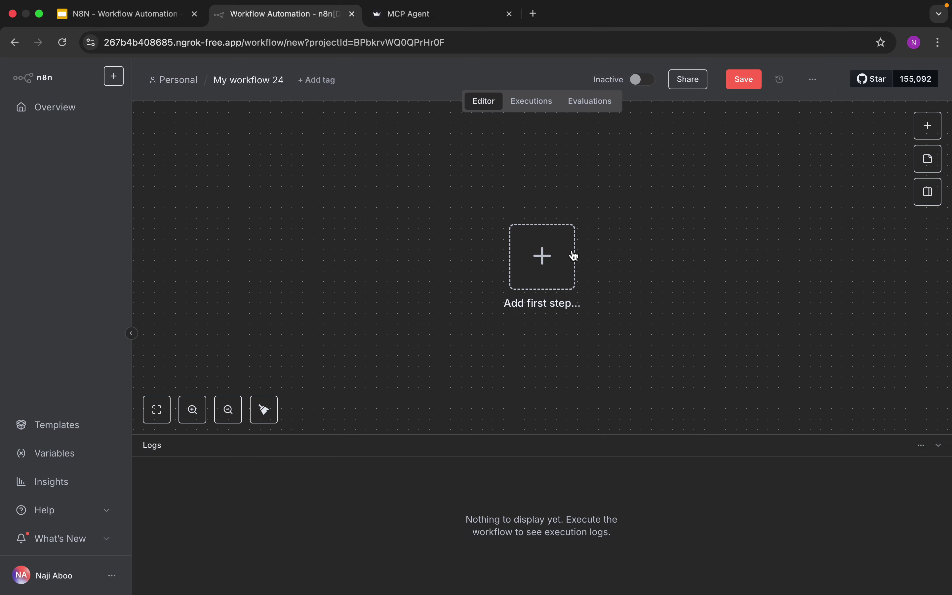
{"action": "left_click", "coordinate": [508, 260]}
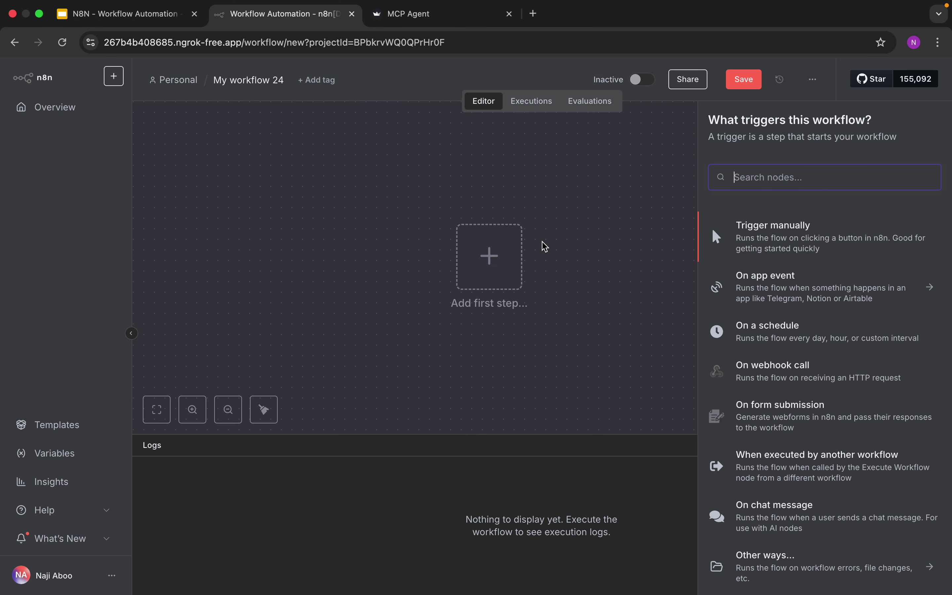
{"action": "left_click", "coordinate": [747, 180]}
{"action": "type", "text": "mcp"}
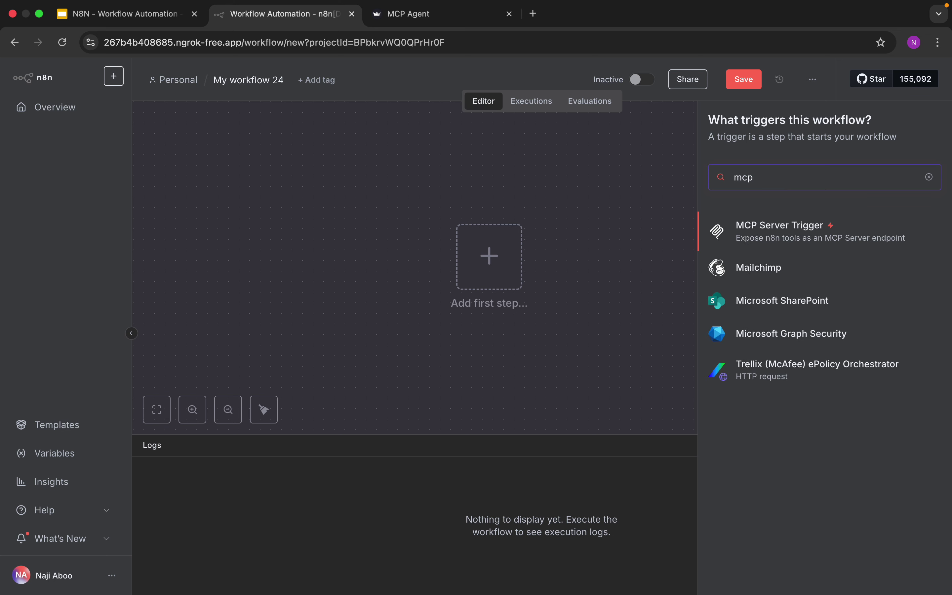
{"action": "left_click", "coordinate": [768, 234]}
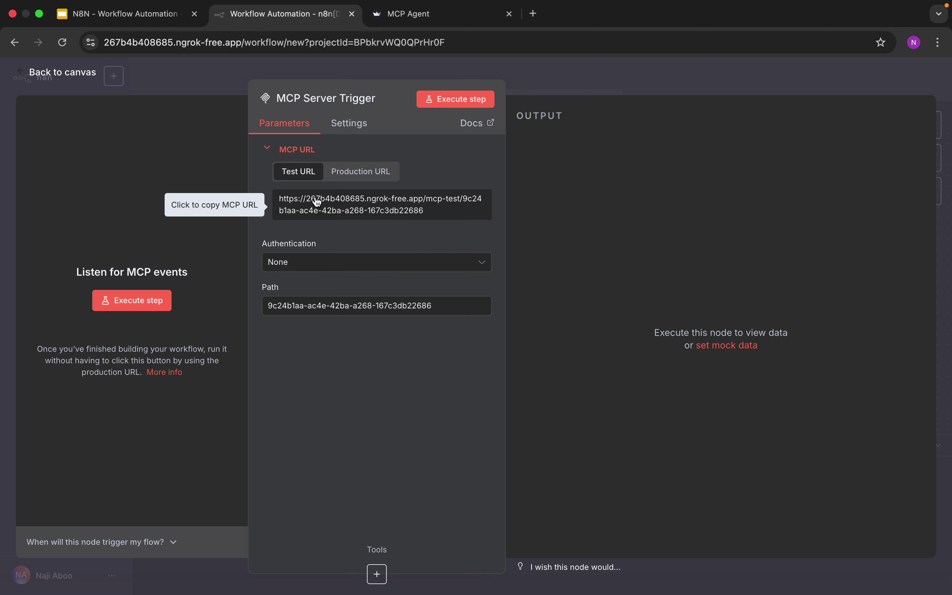
{"action": "left_click", "coordinate": [362, 180]}
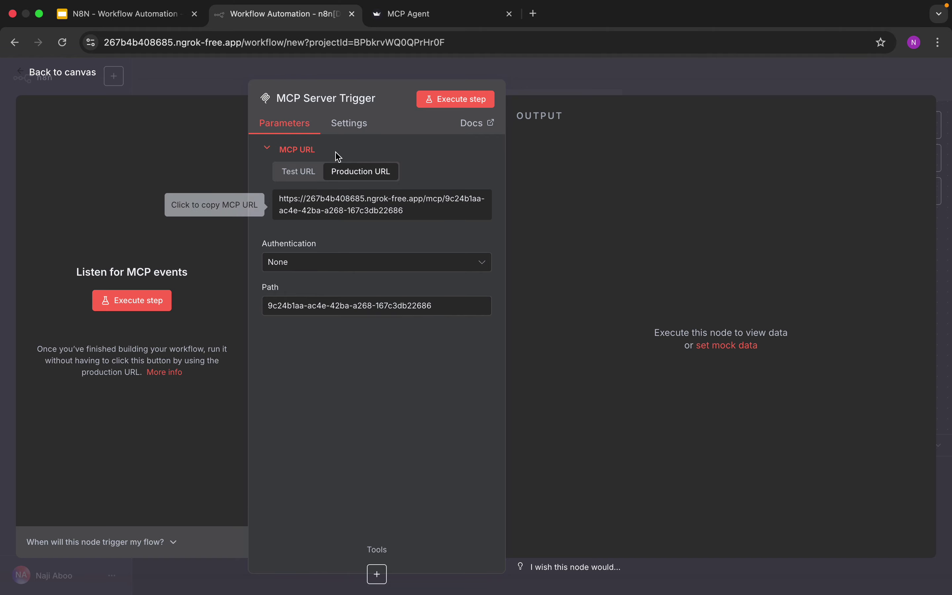
{"action": "left_click", "coordinate": [78, 79]}
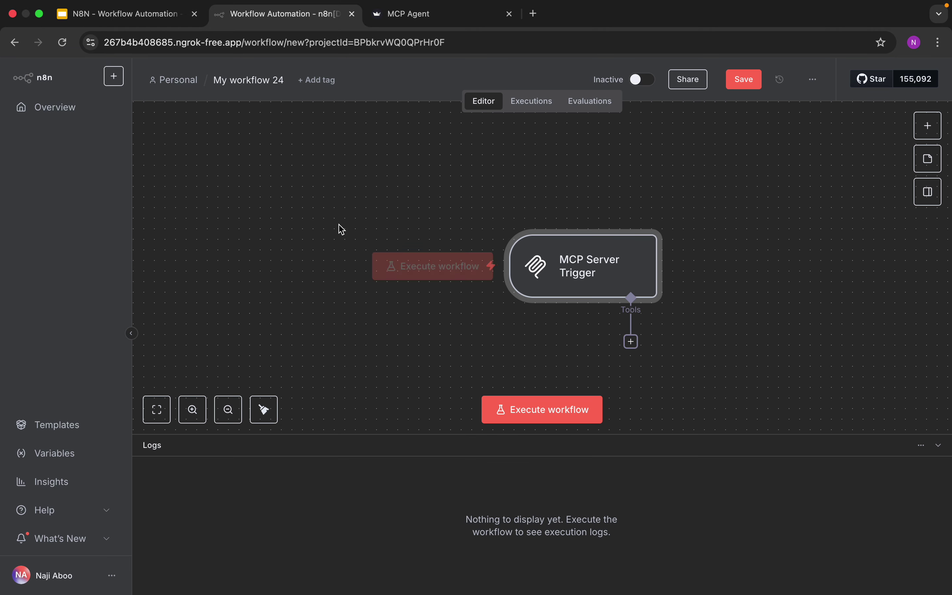
Attach a Calculator tool to the MCP Server Trigger and arrange both nodes on the canvas
{"action": "left_click_drag", "start_coordinate": [602, 271], "coordinate": [497, 240]}
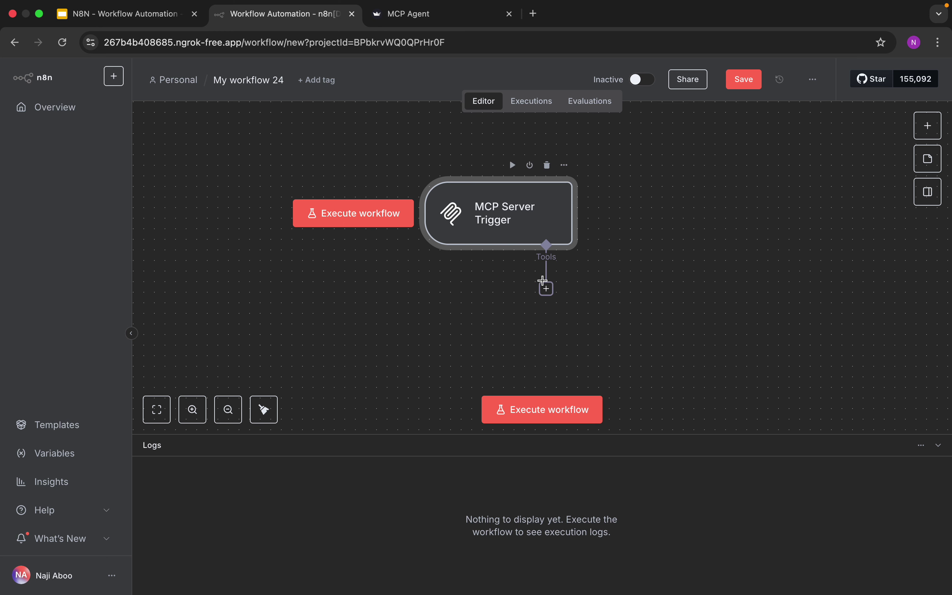
{"action": "left_click", "coordinate": [547, 289]}
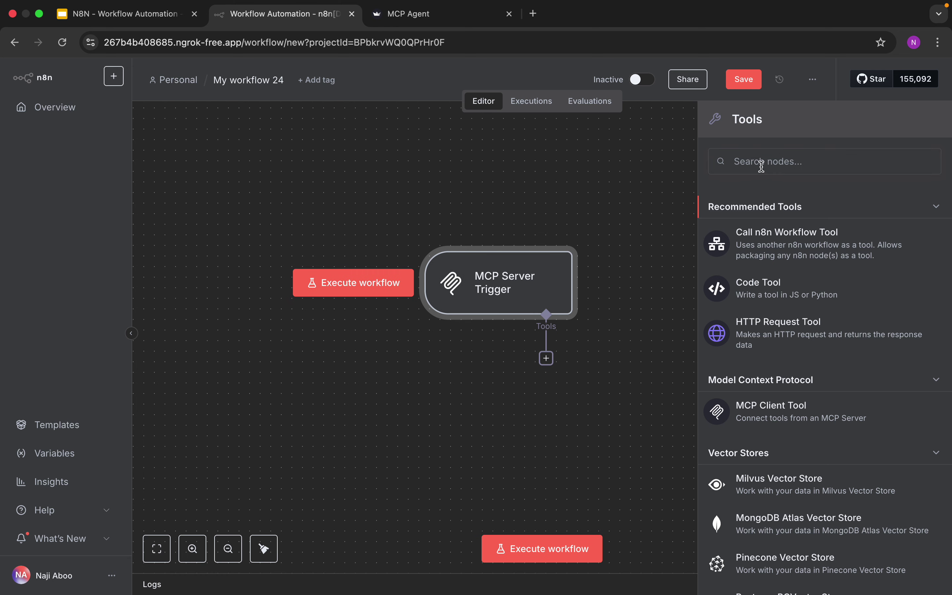
{"action": "key", "text": "Escape"}
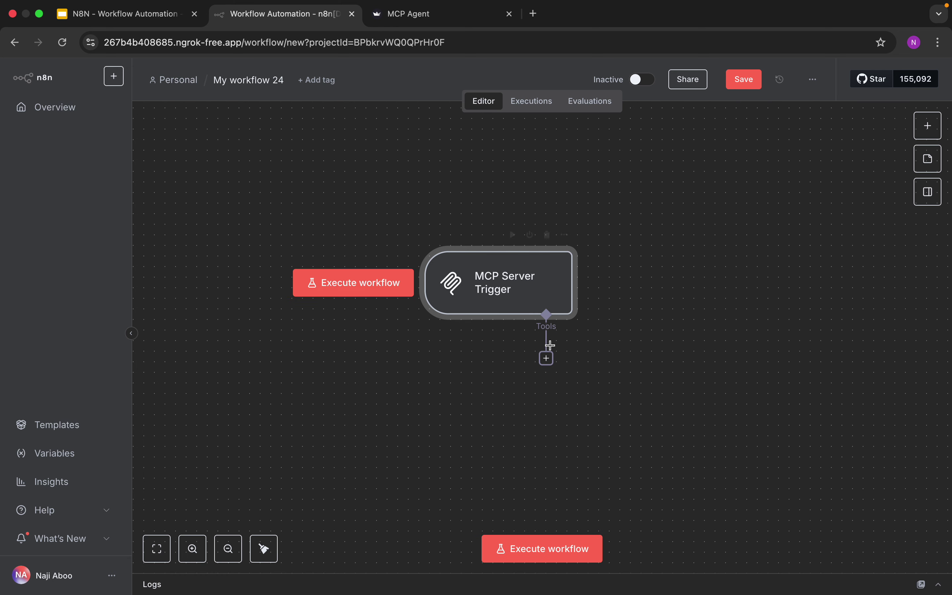
{"action": "left_click", "coordinate": [551, 358]}
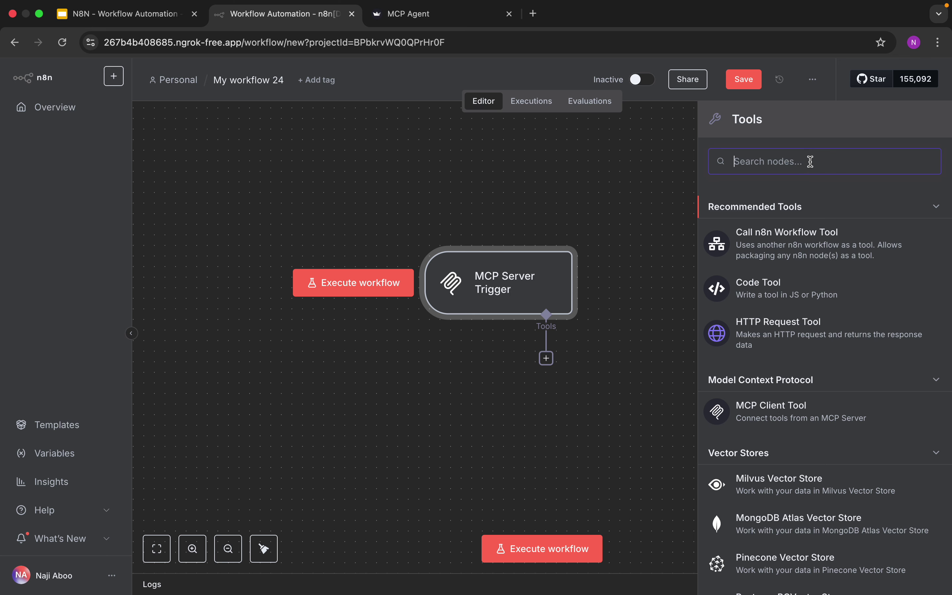
{"action": "type", "text": "cal"}
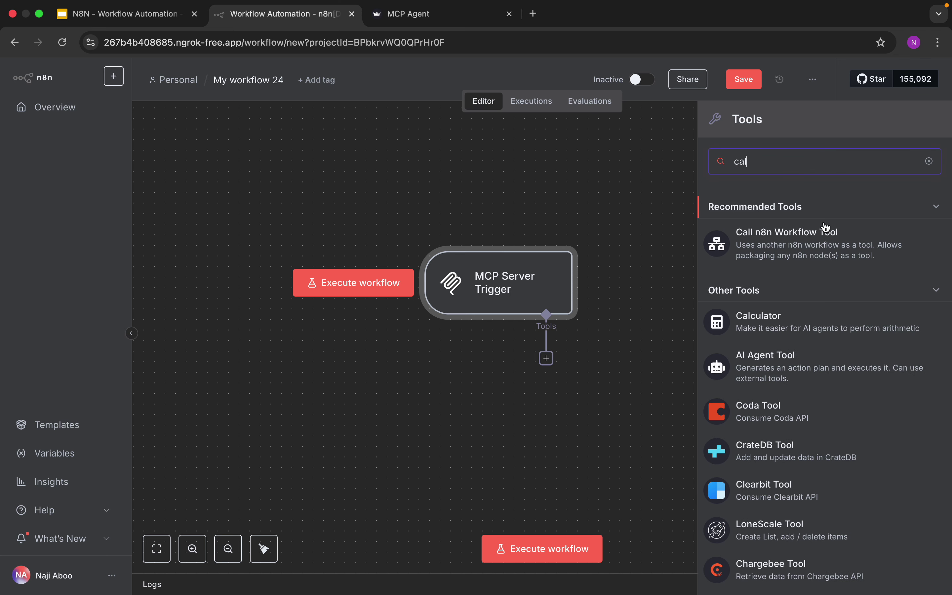
{"action": "left_click", "coordinate": [779, 333]}
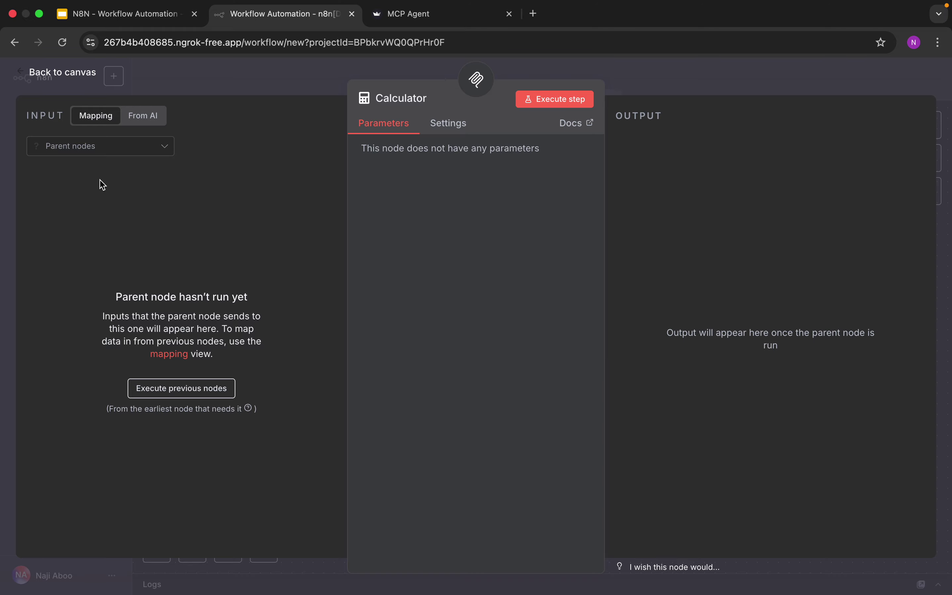
{"action": "left_click", "coordinate": [62, 75]}
{"action": "left_click_drag", "start_coordinate": [478, 285], "coordinate": [479, 243]}
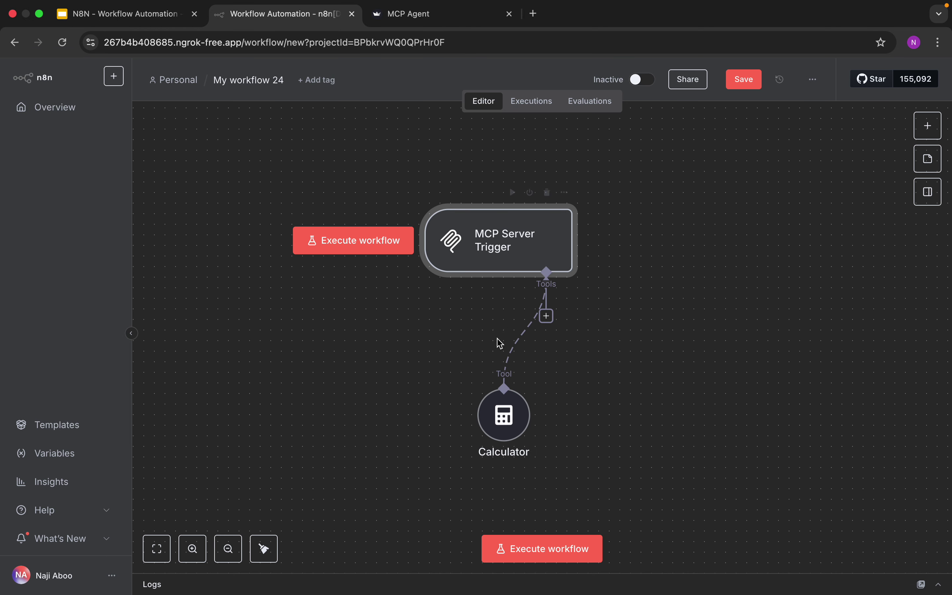
{"action": "left_click_drag", "start_coordinate": [499, 407], "coordinate": [446, 387]}
Add a Gmail tool whose To, Subject and Message are filled in by the model
{"action": "left_click", "coordinate": [547, 317]}
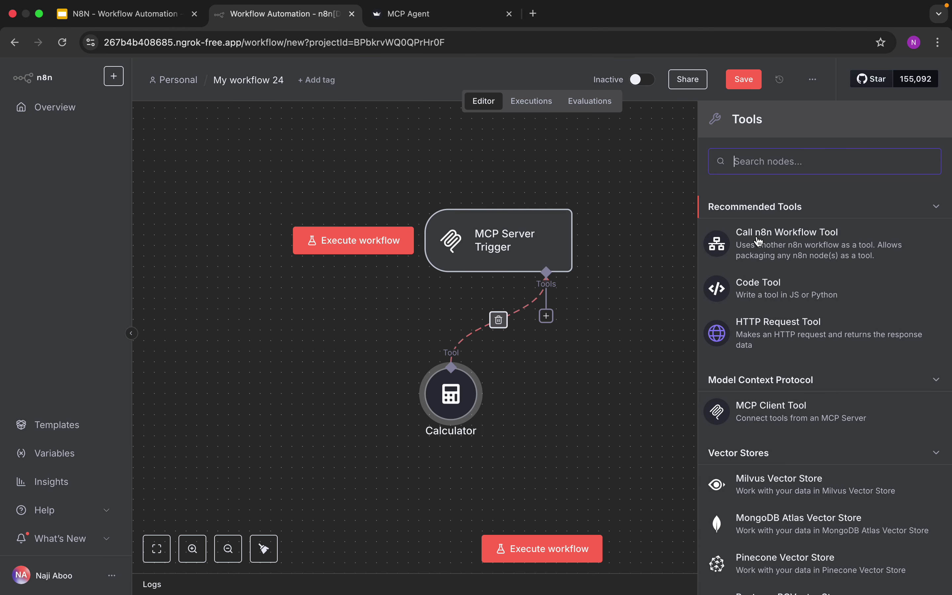
{"action": "type", "text": "gma"}
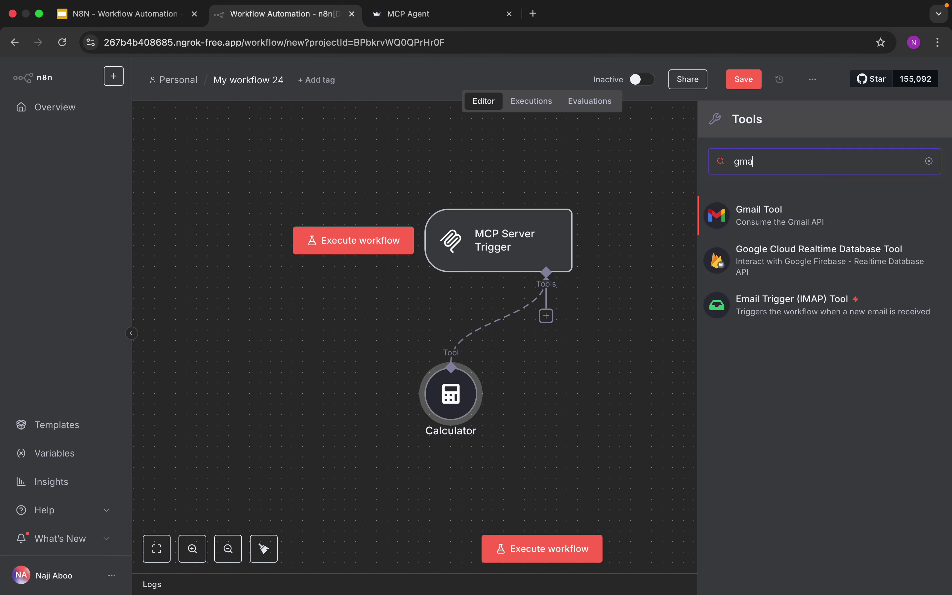
{"action": "left_click", "coordinate": [813, 208]}
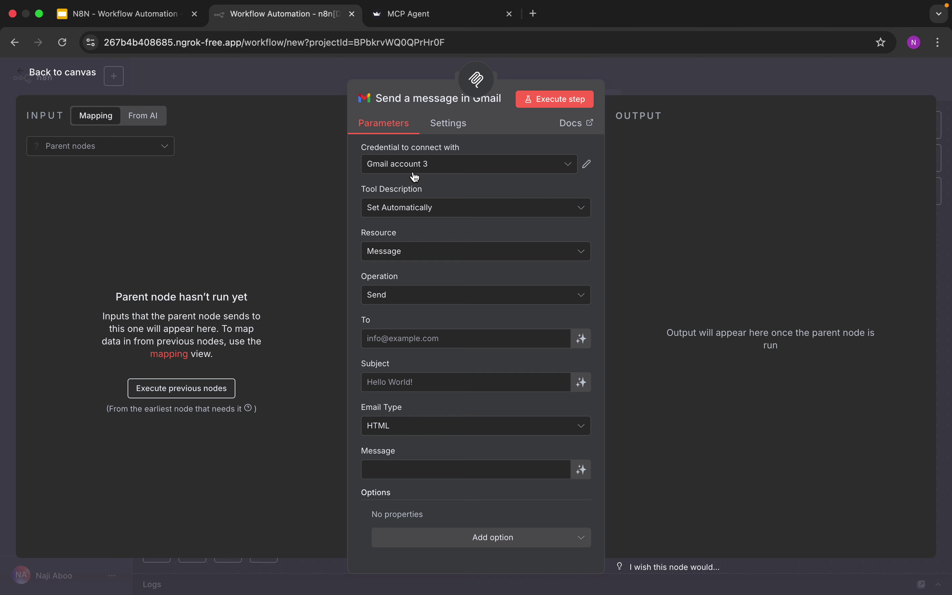
{"action": "left_click", "coordinate": [582, 340]}
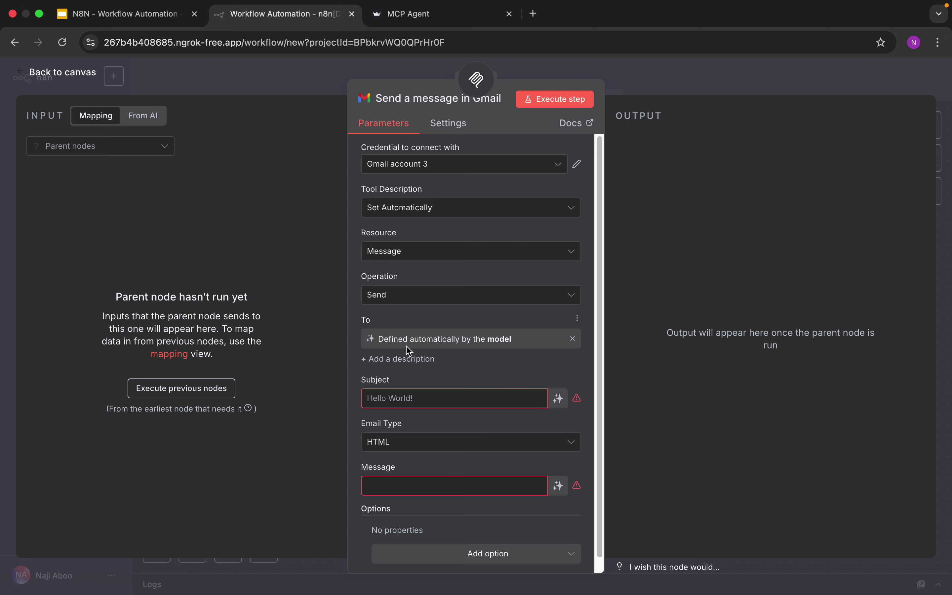
{"action": "left_click", "coordinate": [559, 398]}
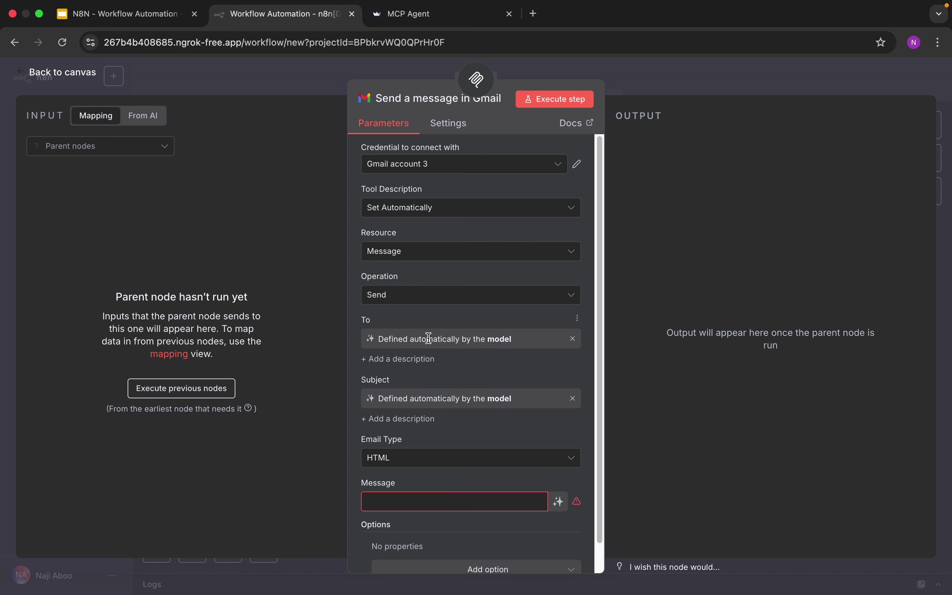
{"action": "left_click", "coordinate": [558, 502]}
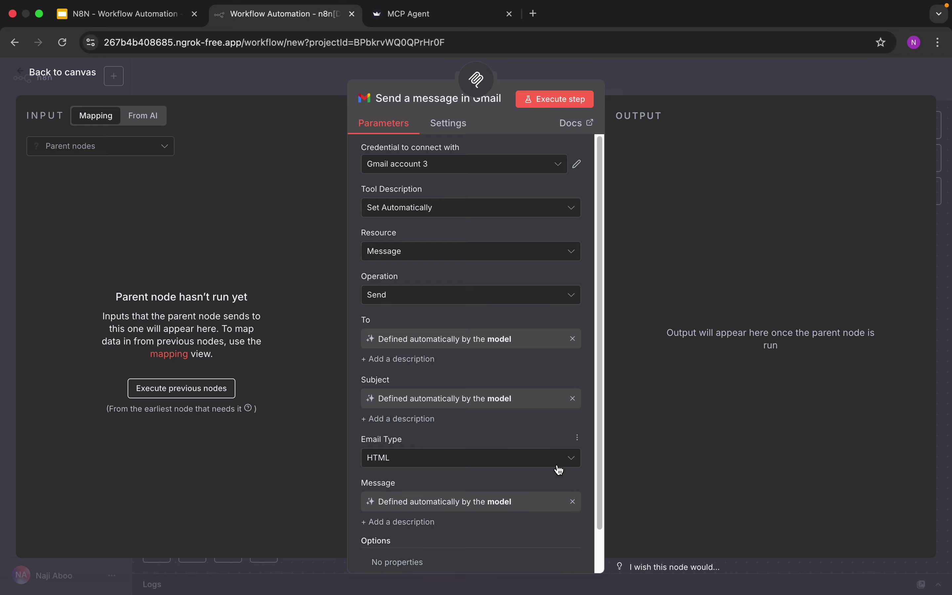
{"action": "left_click_drag", "start_coordinate": [604, 481], "coordinate": [601, 517]}
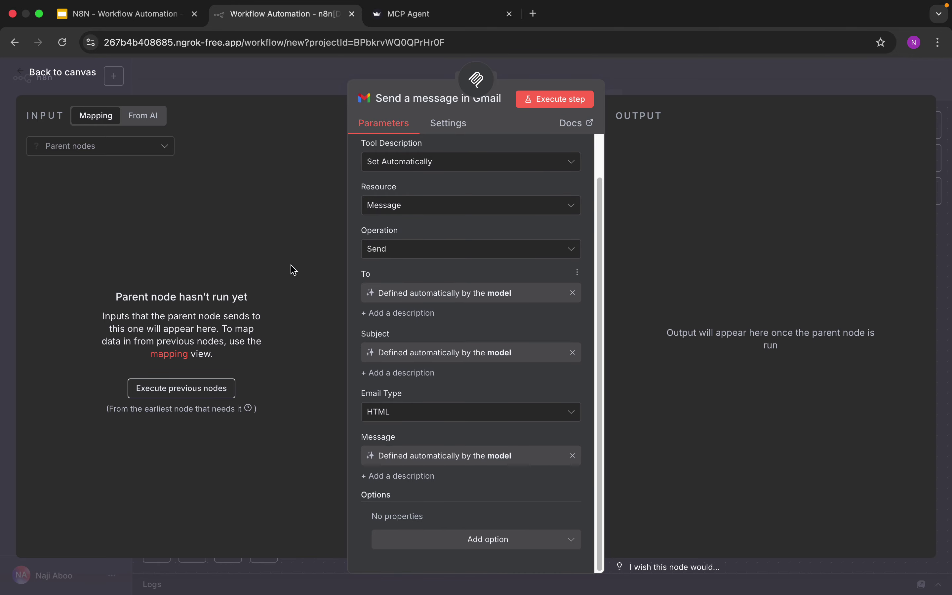
{"action": "left_click", "coordinate": [59, 74]}
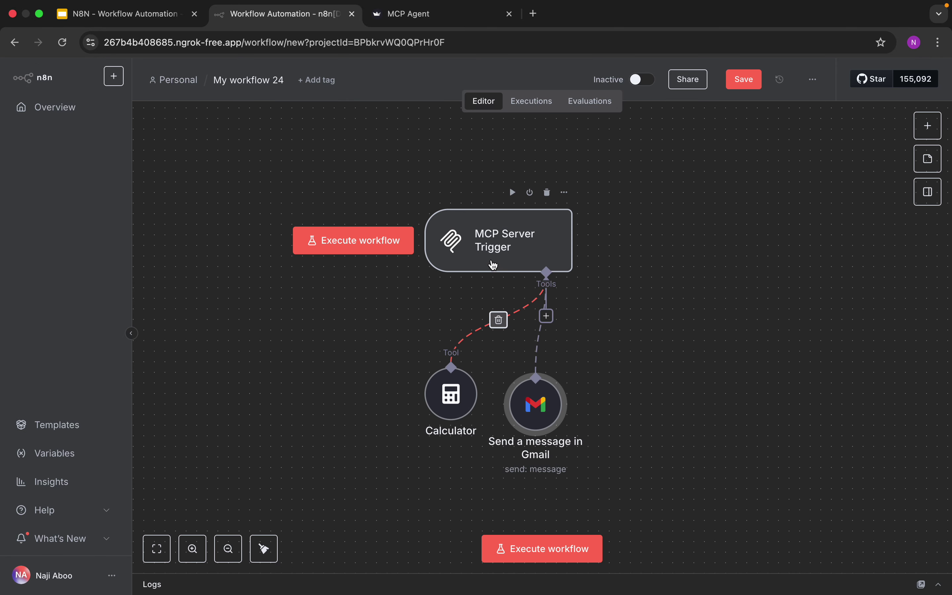
Arrange the MCP Server Trigger, Calculator and Gmail nodes neatly on the canvas
{"action": "left_click_drag", "start_coordinate": [535, 389], "coordinate": [589, 367]}
{"action": "left_click_drag", "start_coordinate": [463, 401], "coordinate": [451, 378]}
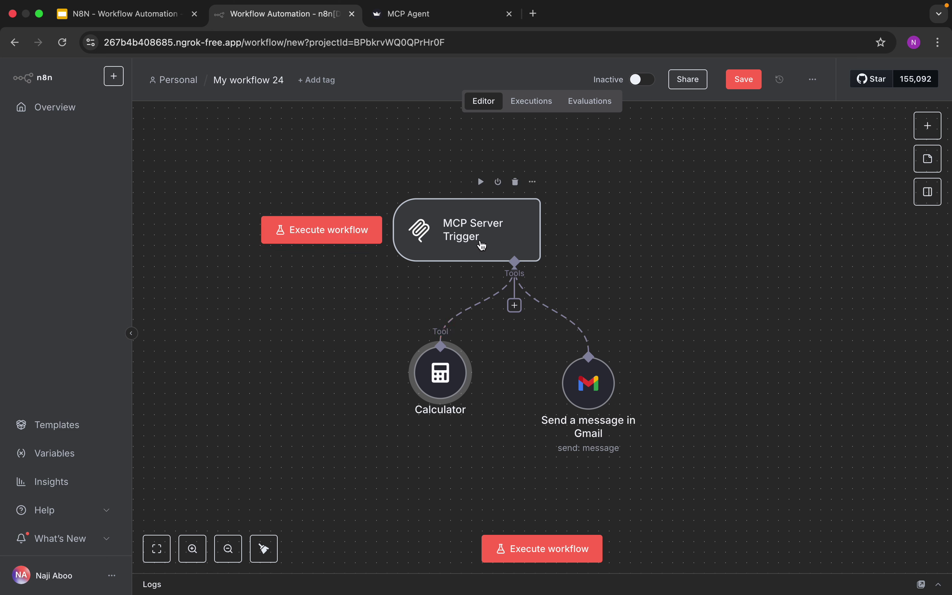
{"action": "left_click_drag", "start_coordinate": [601, 429], "coordinate": [601, 419]}
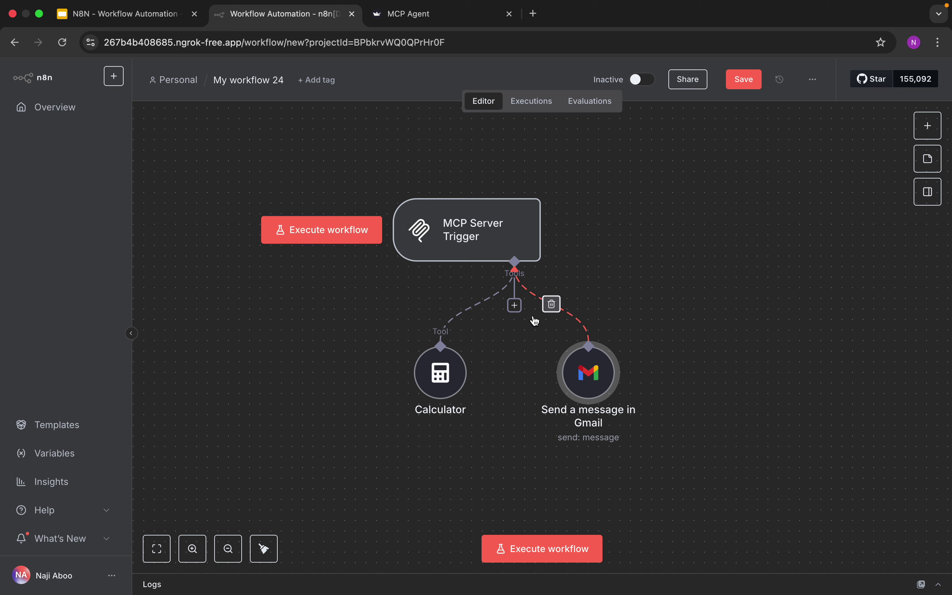
{"action": "left_click_drag", "start_coordinate": [471, 233], "coordinate": [481, 212]}
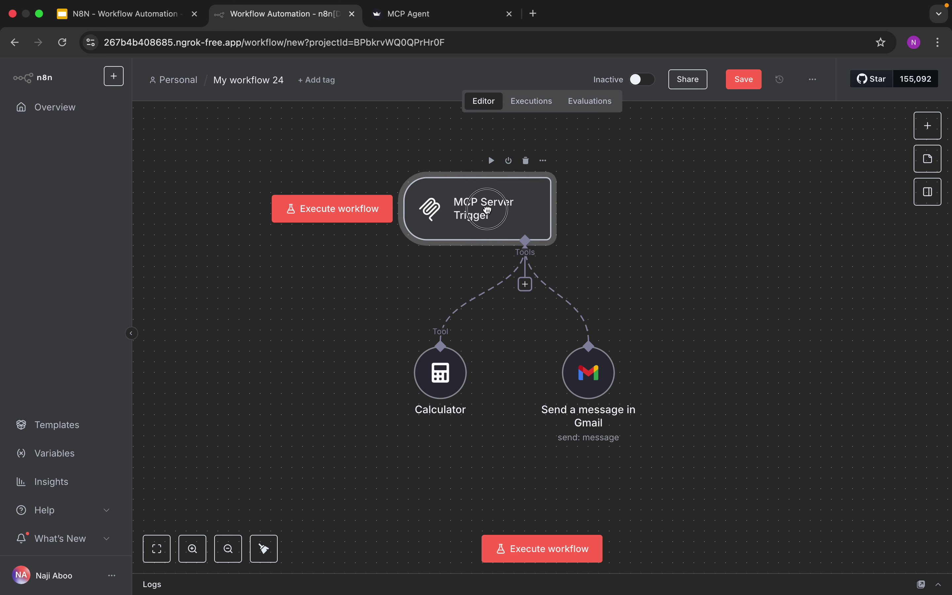
{"action": "left_click_drag", "start_coordinate": [440, 374], "coordinate": [431, 384]}
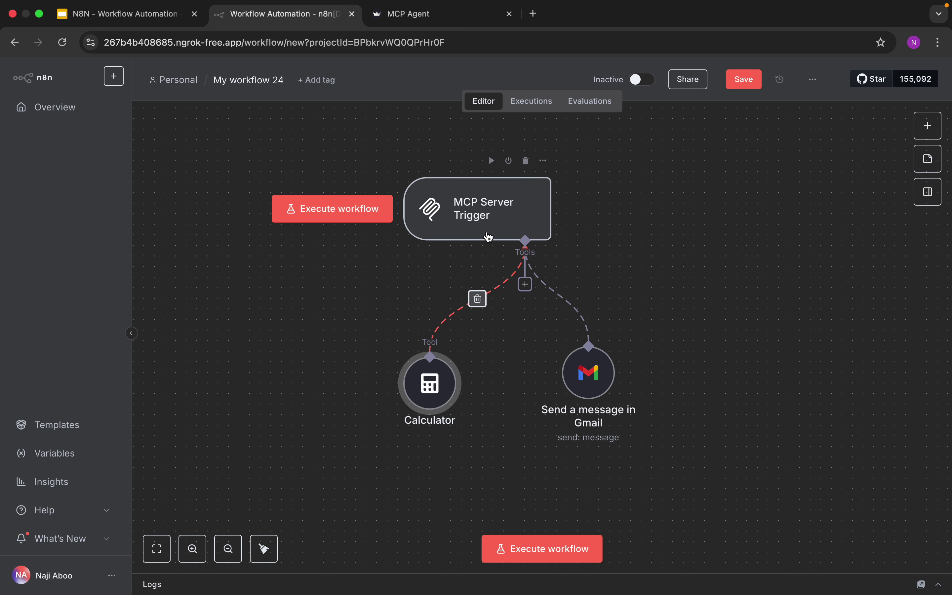
Activate the workflow and save its workflow settings
{"action": "left_click", "coordinate": [641, 82]}
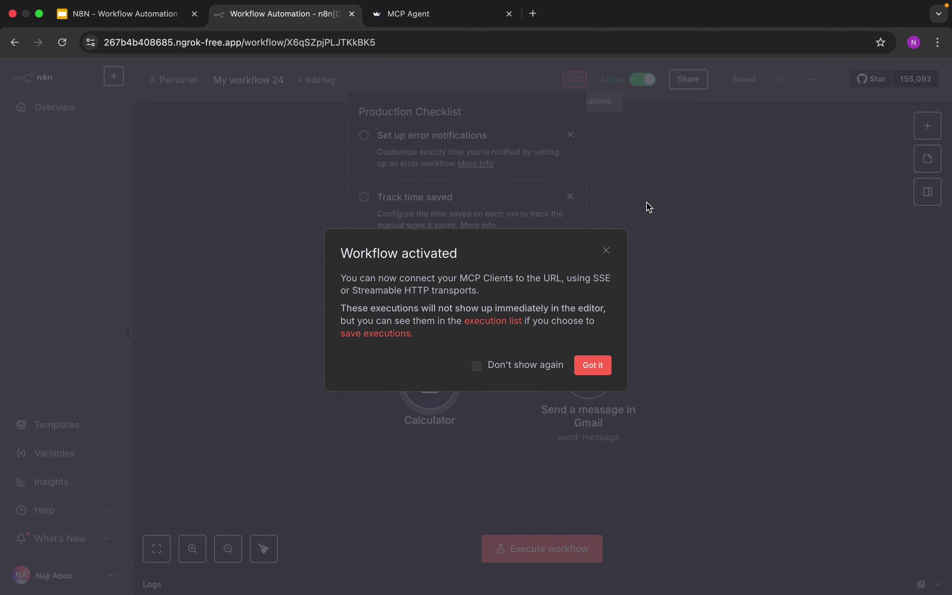
{"action": "left_click", "coordinate": [591, 361]}
{"action": "left_click", "coordinate": [436, 160]}
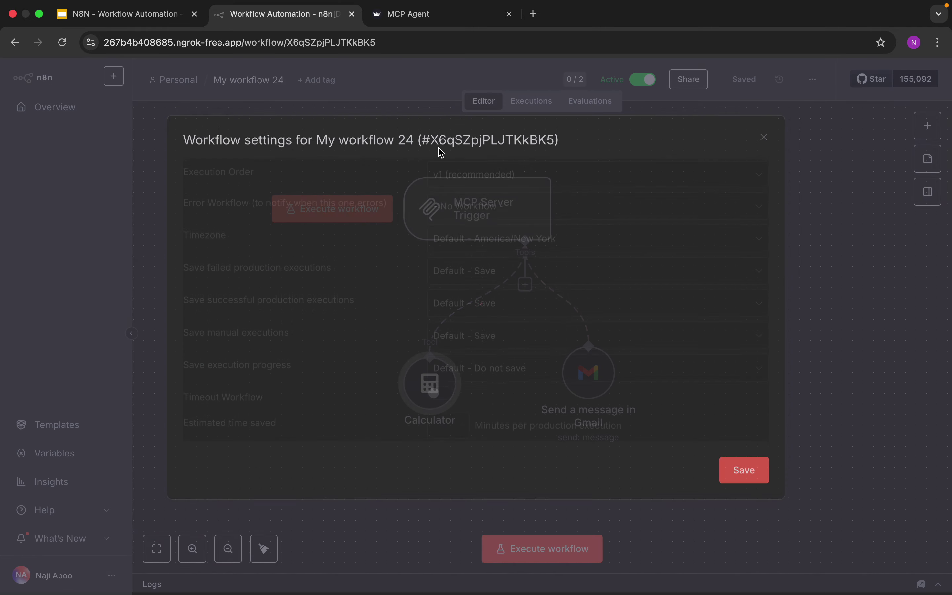
{"action": "left_click", "coordinate": [744, 472]}
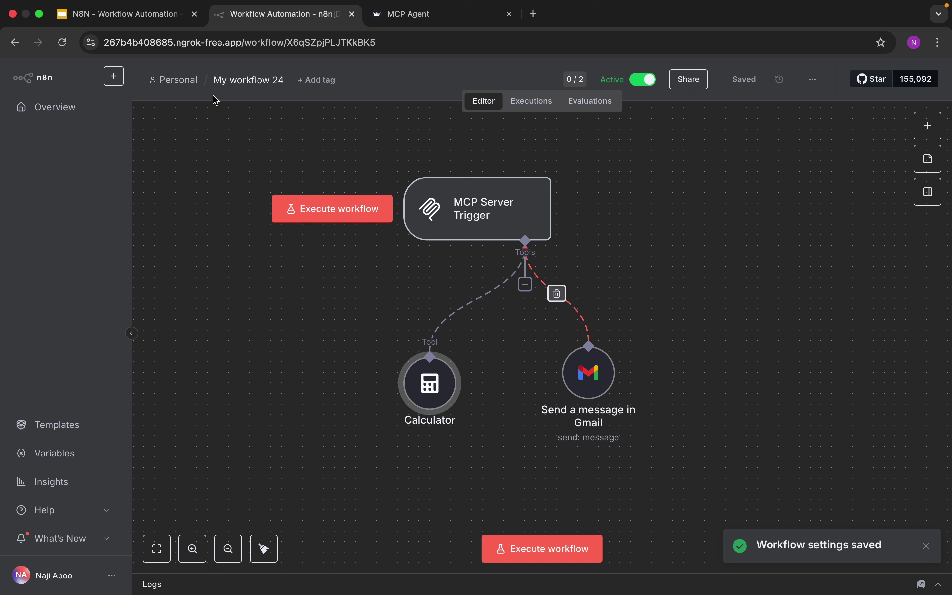
Rename the workflow to 'MCP Tutorial'
{"action": "left_click", "coordinate": [246, 80]}
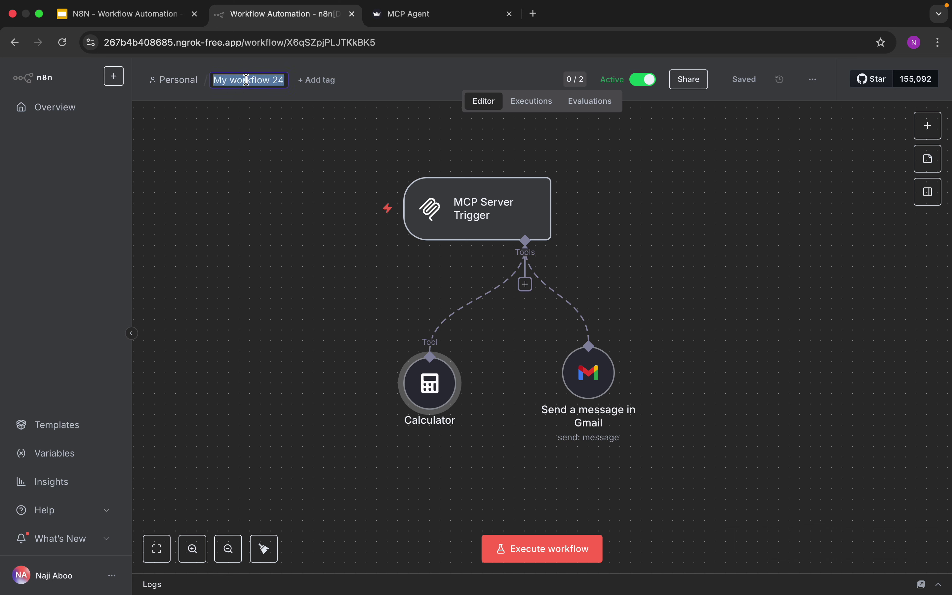
{"action": "type", "text": "MCP T"}
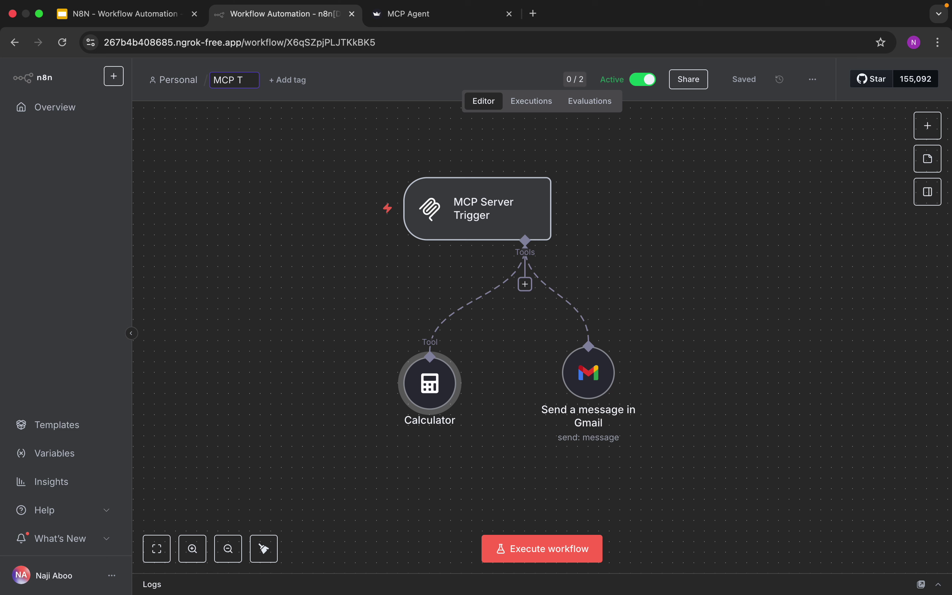
{"action": "type", "text": "utorial"}
{"action": "left_click", "coordinate": [272, 180]}
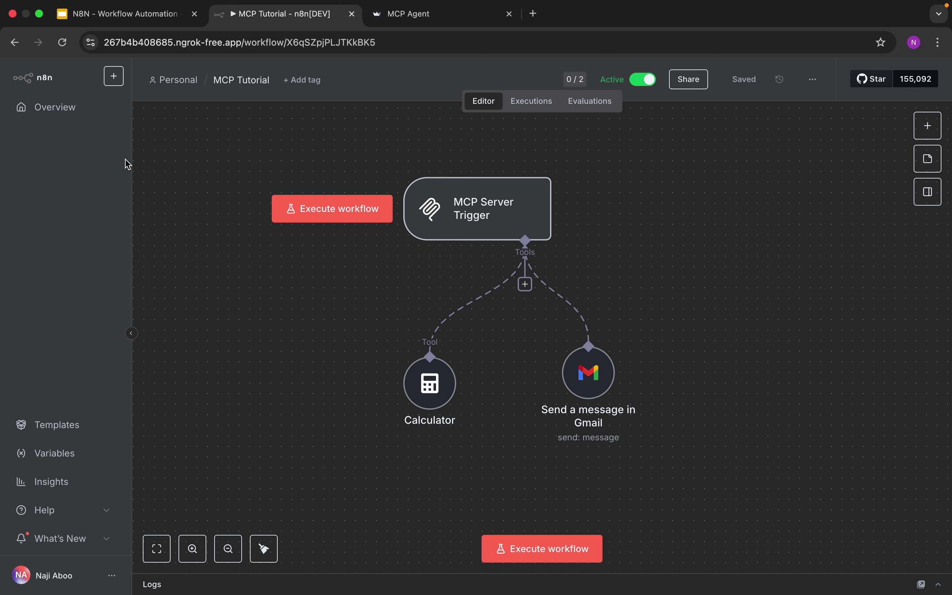
Create a new workflow triggered by incoming chat messages
{"action": "left_click", "coordinate": [114, 77]}
{"action": "left_click", "coordinate": [132, 104]}
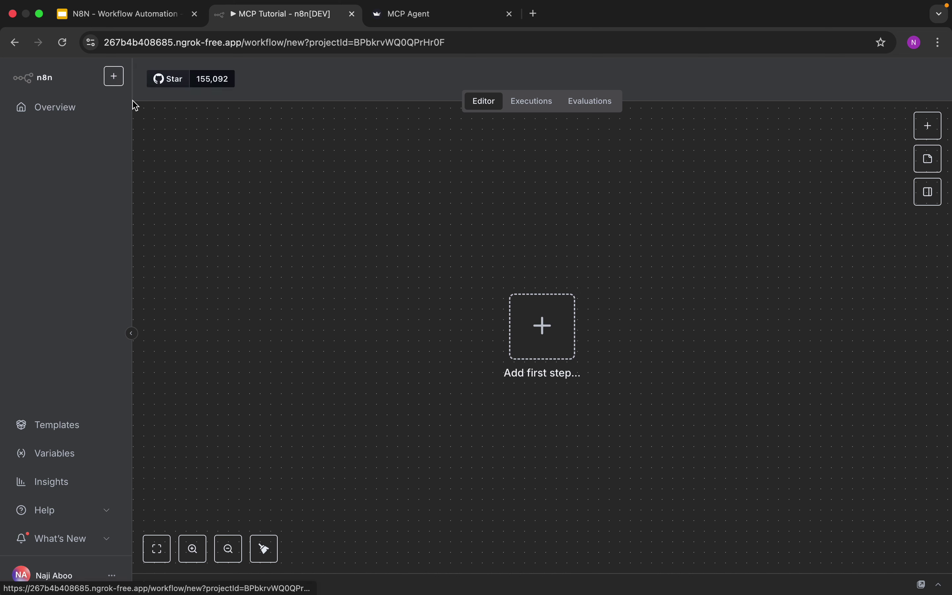
{"action": "left_click", "coordinate": [572, 325]}
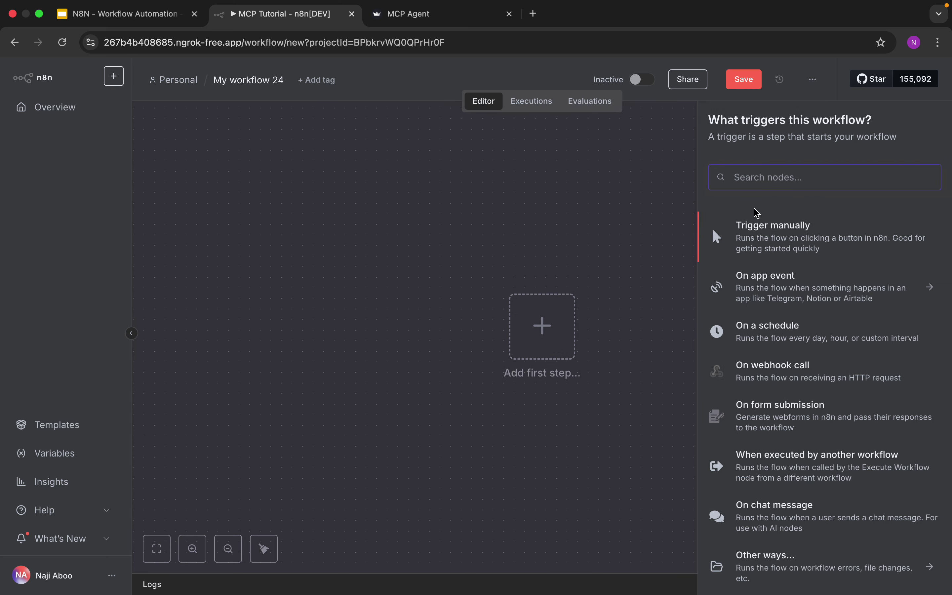
{"action": "type", "text": "ca"}
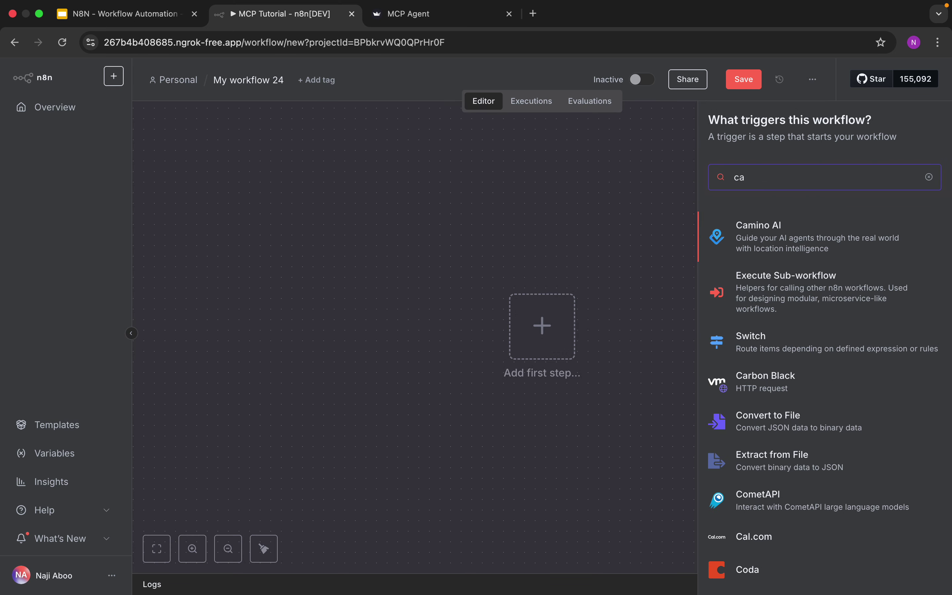
{"action": "key", "text": "BackSpace"}
{"action": "type", "text": "hat"}
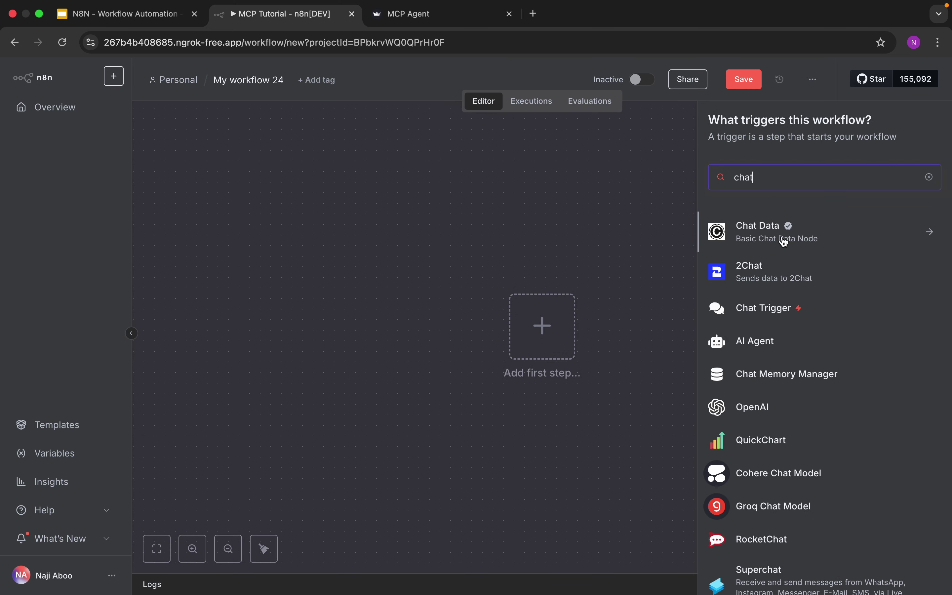
{"action": "left_click", "coordinate": [777, 304]}
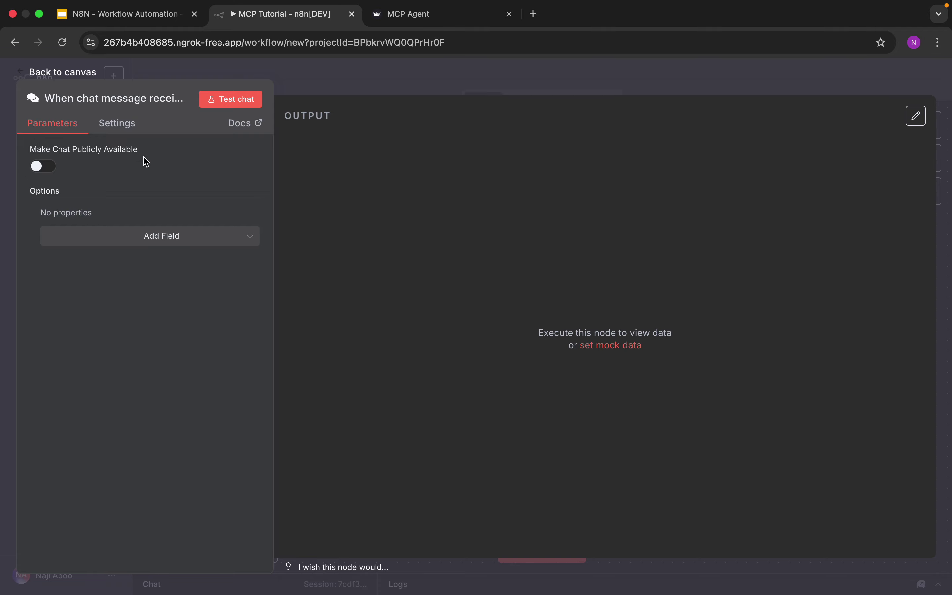
{"action": "left_click", "coordinate": [74, 72]}
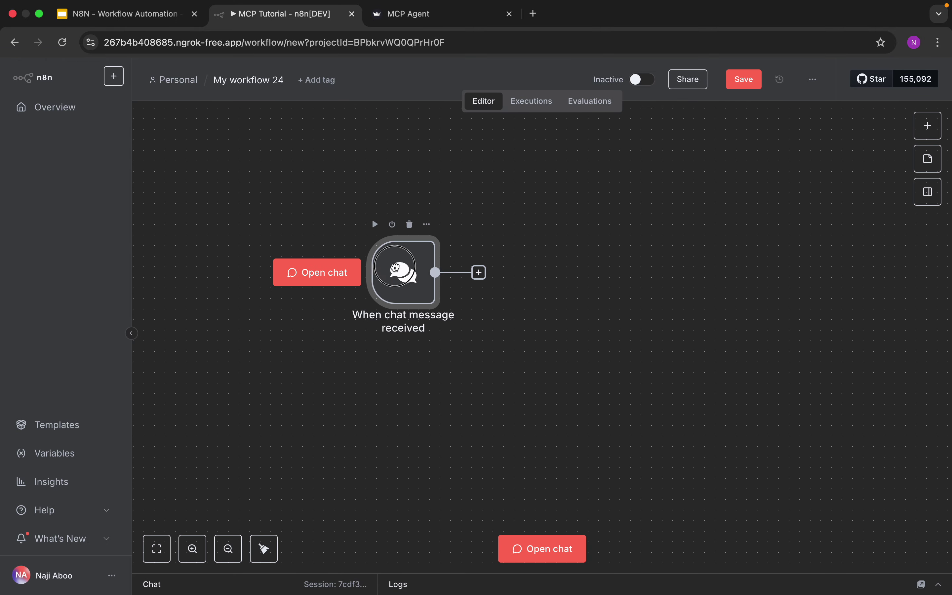
Add an AI Agent node after the chat trigger
{"action": "left_click", "coordinate": [928, 125]}
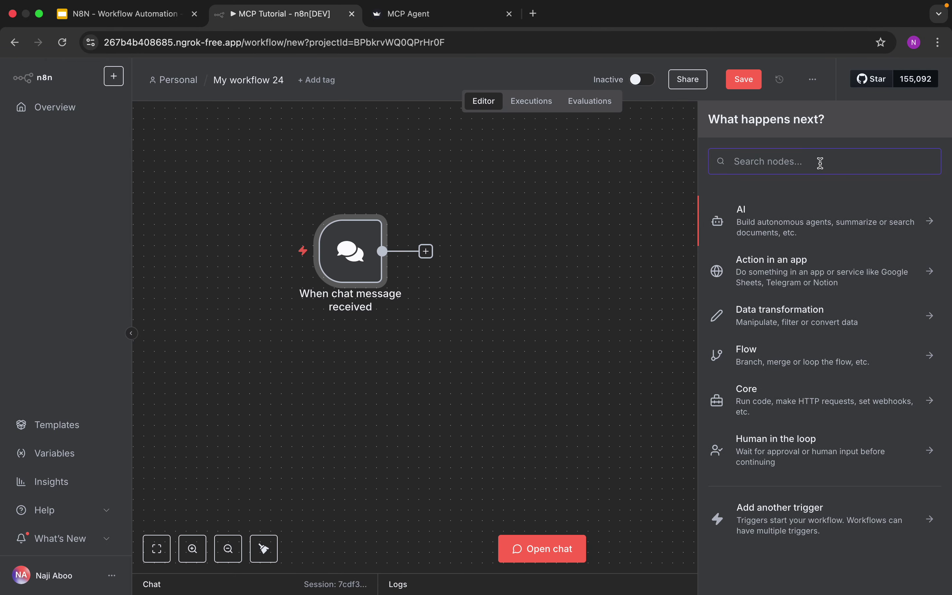
{"action": "type", "text": "ai ag"}
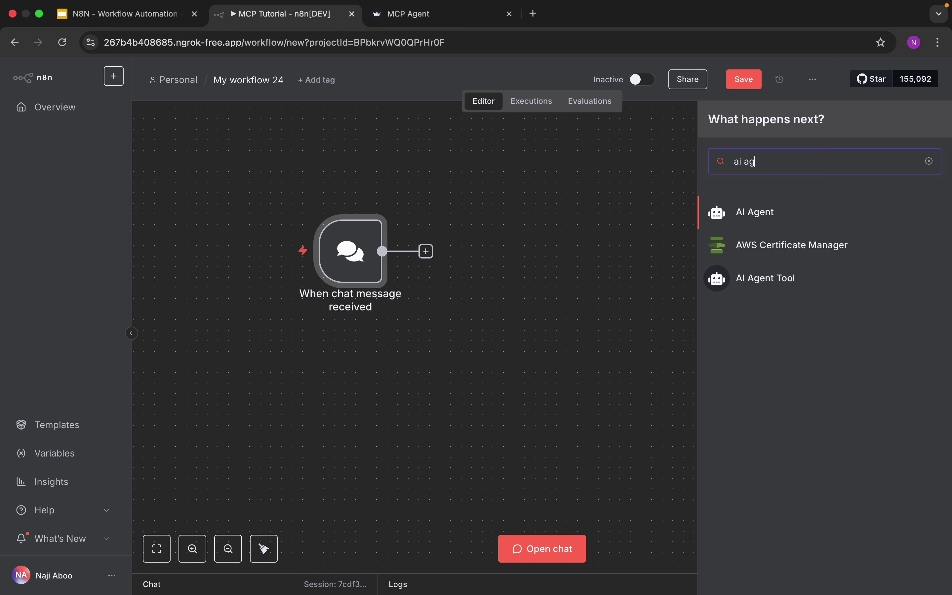
{"action": "left_click", "coordinate": [795, 213]}
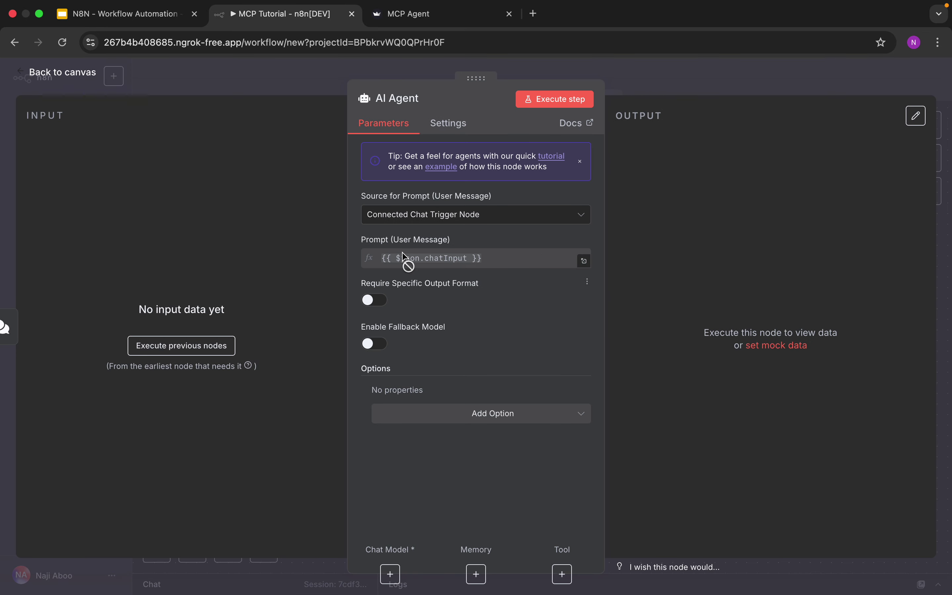
{"action": "left_click", "coordinate": [80, 77]}
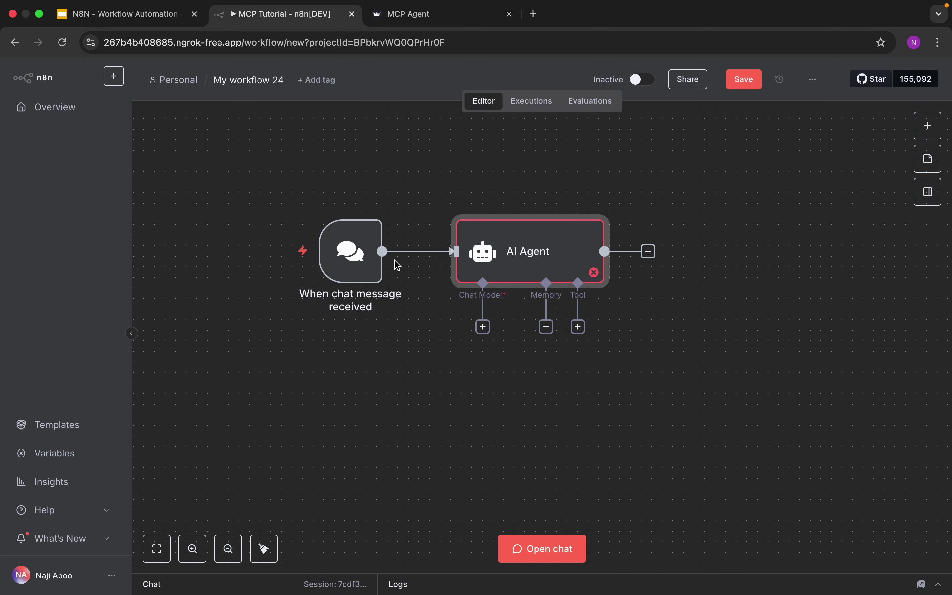
Attach an OpenAI Chat Model (gpt-4.1-mini) to the AI Agent
{"action": "left_click", "coordinate": [483, 330]}
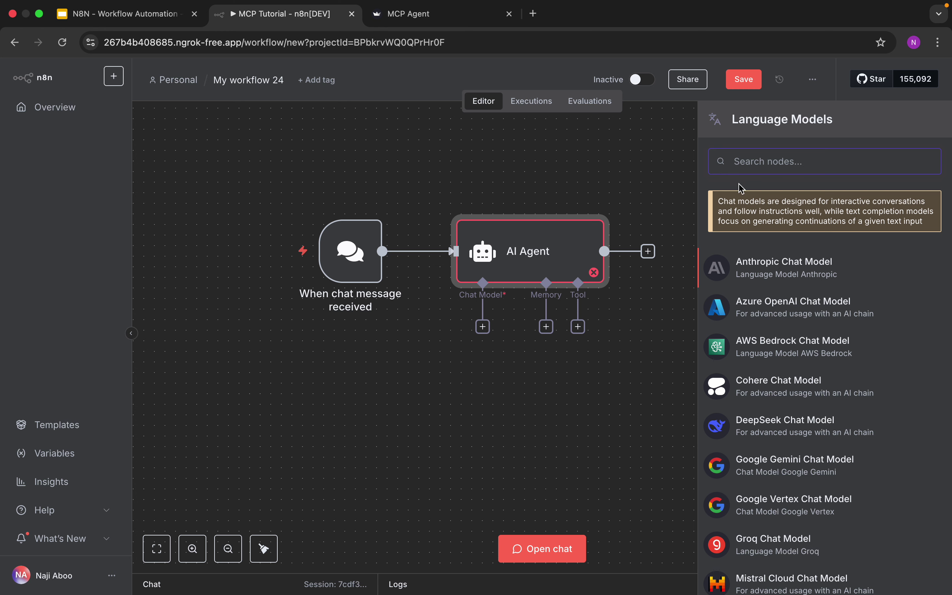
{"action": "type", "text": "ope"}
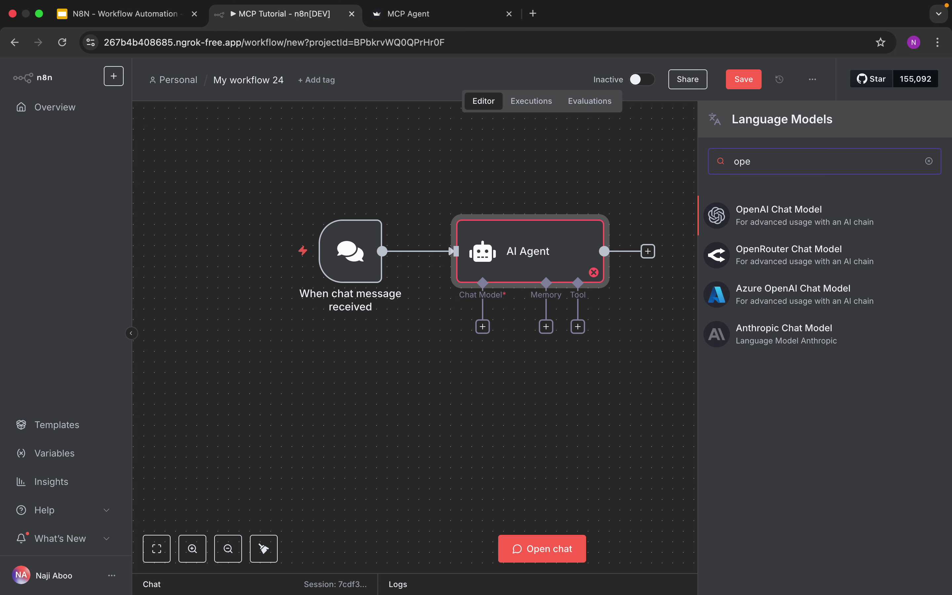
{"action": "left_click", "coordinate": [768, 215]}
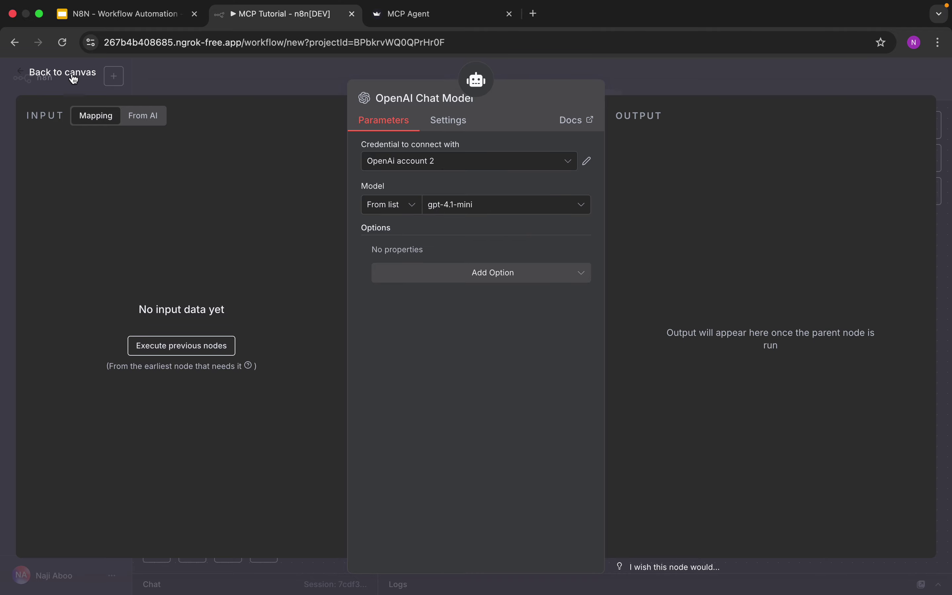
{"action": "left_click", "coordinate": [63, 73]}
Add an MCP Client Tool to the agent and save the workflow
{"action": "left_click", "coordinate": [578, 327]}
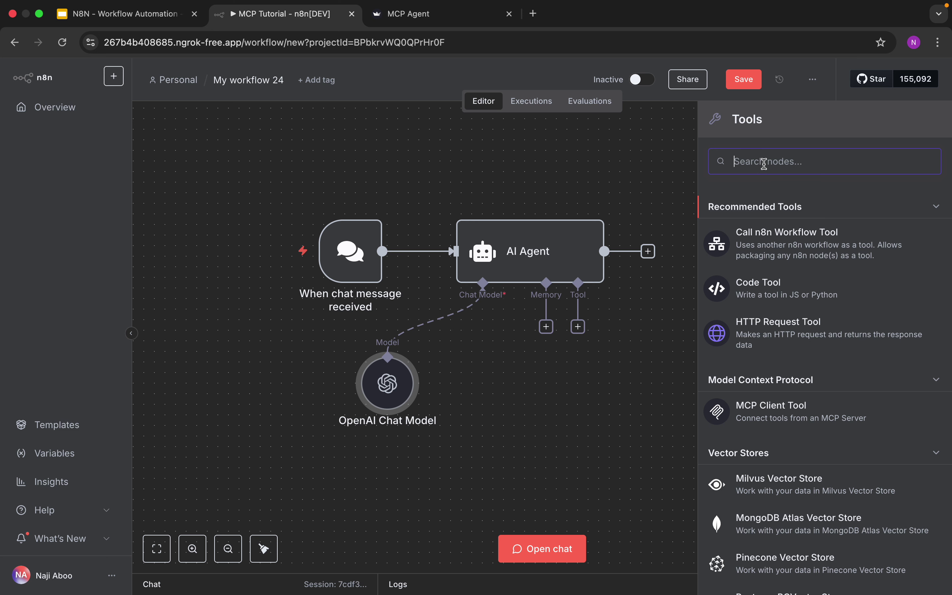
{"action": "type", "text": "mc"}
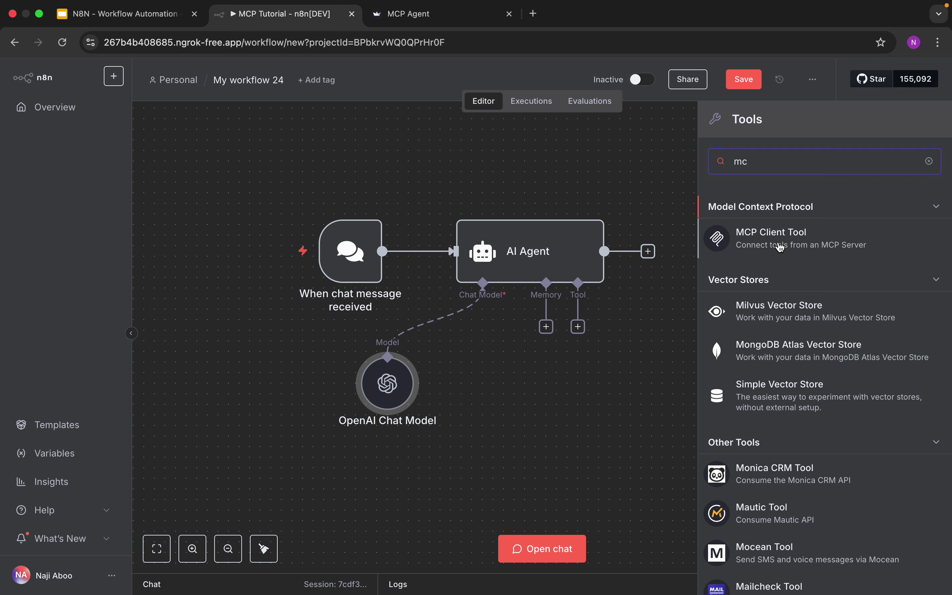
{"action": "left_click", "coordinate": [781, 247]}
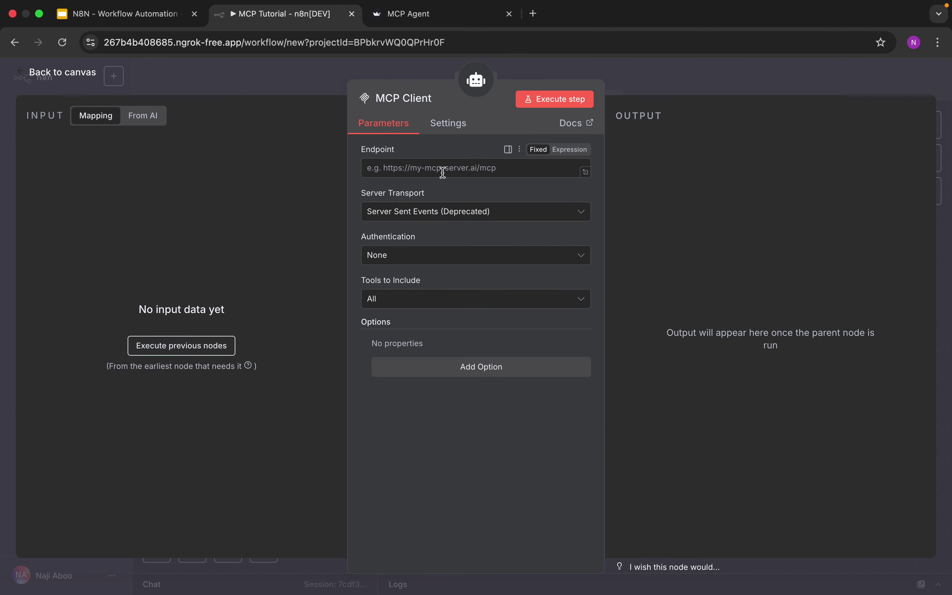
{"action": "left_click", "coordinate": [427, 170]}
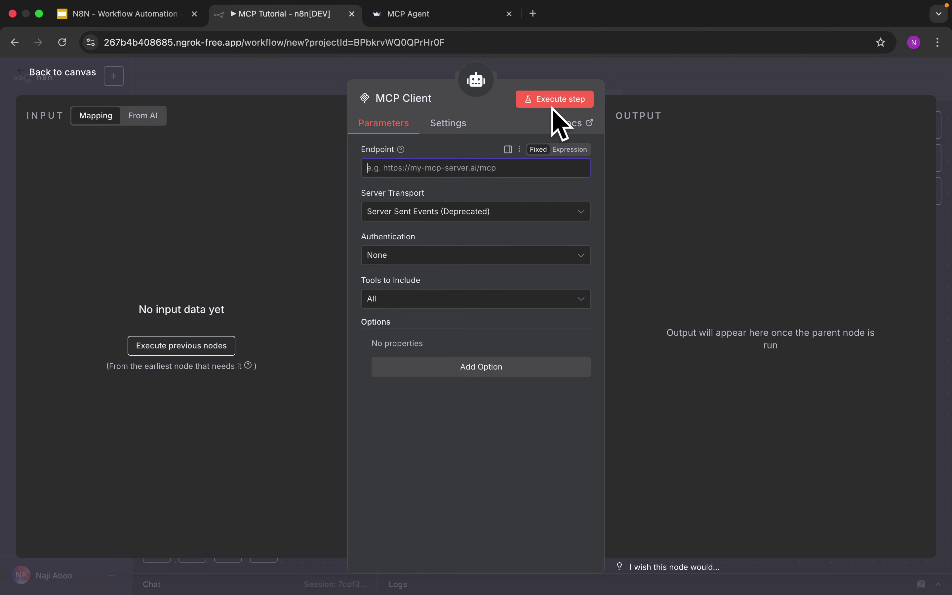
{"action": "left_click", "coordinate": [56, 74]}
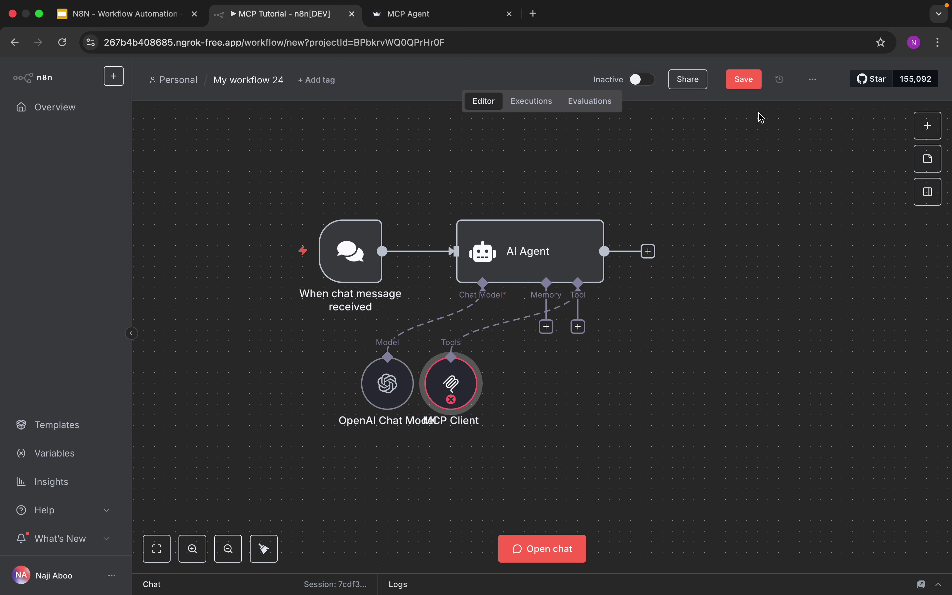
{"action": "left_click", "coordinate": [746, 88]}
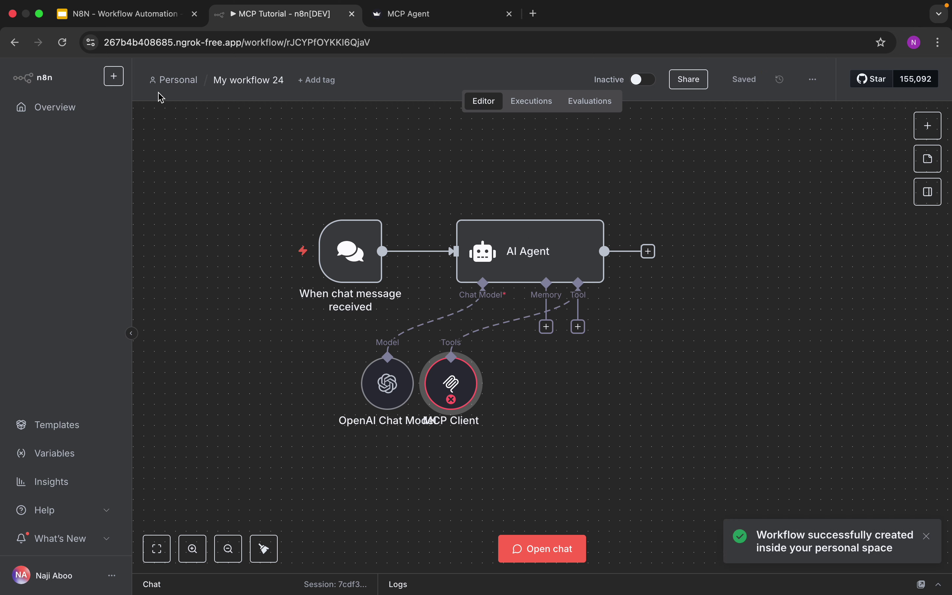
Copy the Production URL from the MCP Tutorial workflow's MCP Server Trigger
{"action": "left_click", "coordinate": [85, 111]}
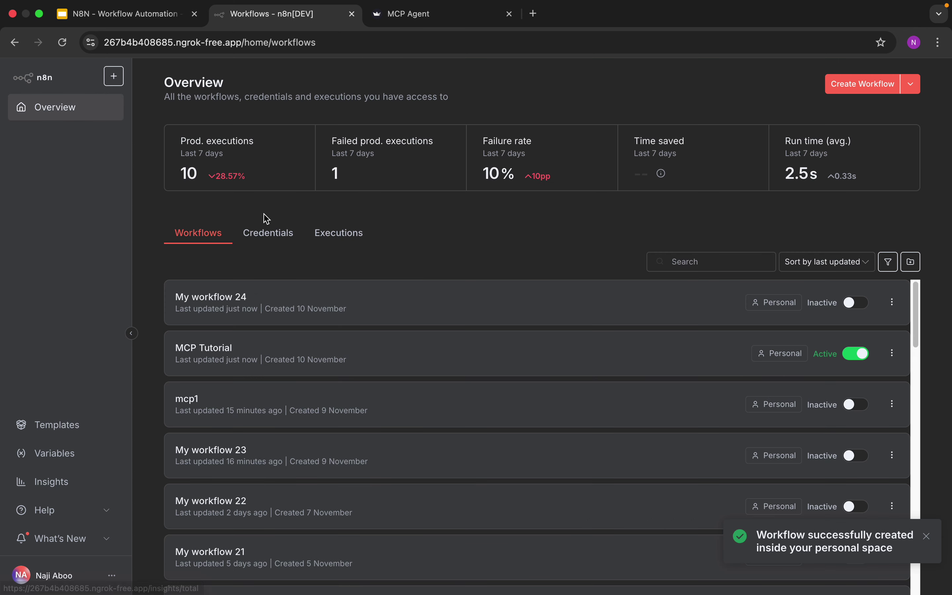
{"action": "left_click", "coordinate": [228, 348]}
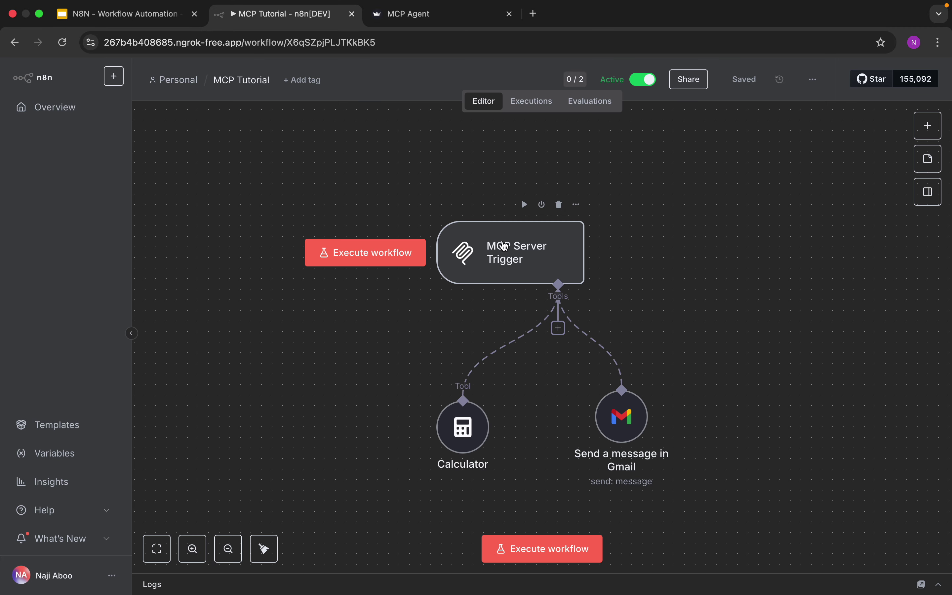
{"action": "double_click", "coordinate": [506, 246]}
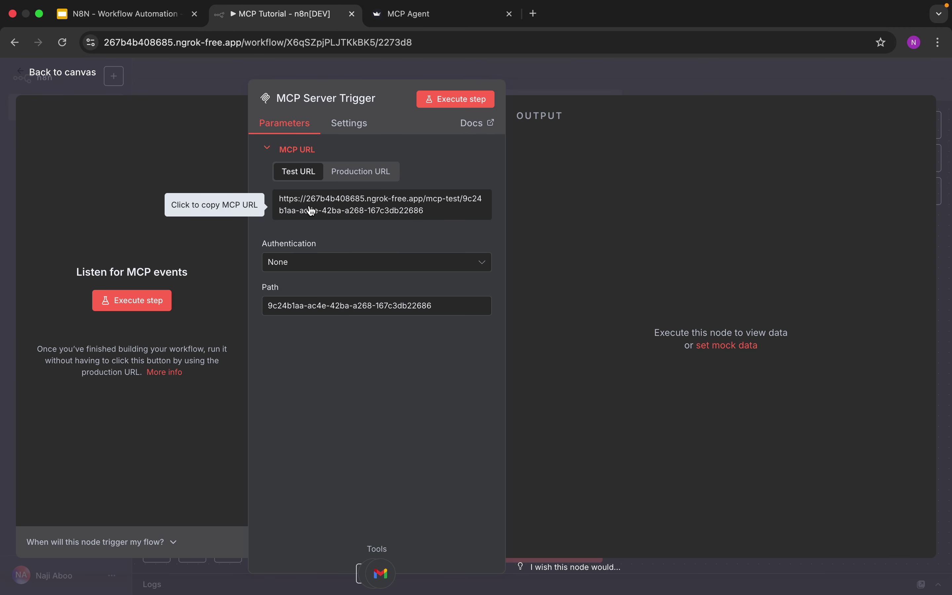
{"action": "left_click", "coordinate": [365, 171]}
{"action": "left_click", "coordinate": [380, 210]}
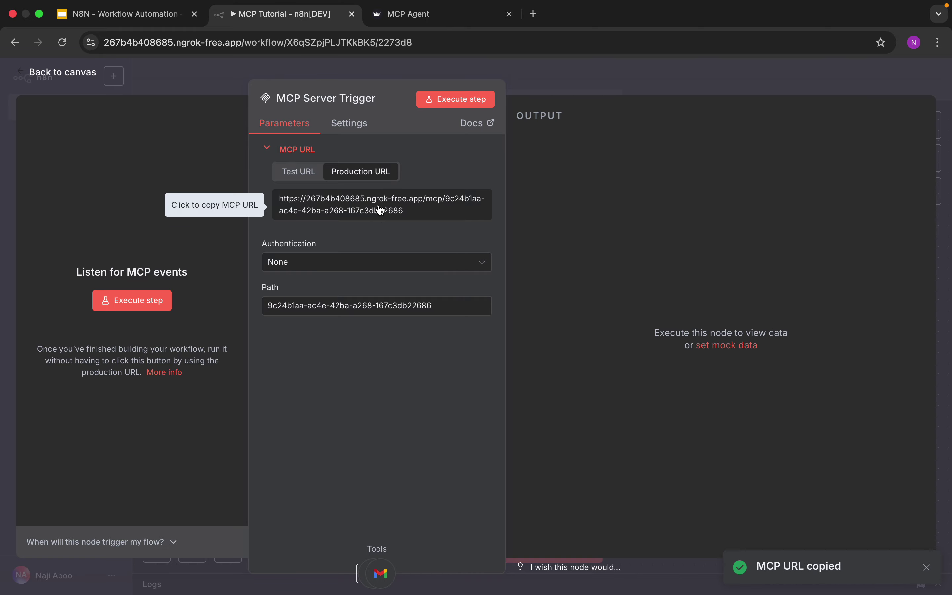
{"action": "left_click", "coordinate": [82, 76]}
Paste that URL into the MCP Client's Endpoint in My workflow 24
{"action": "left_click", "coordinate": [58, 107]}
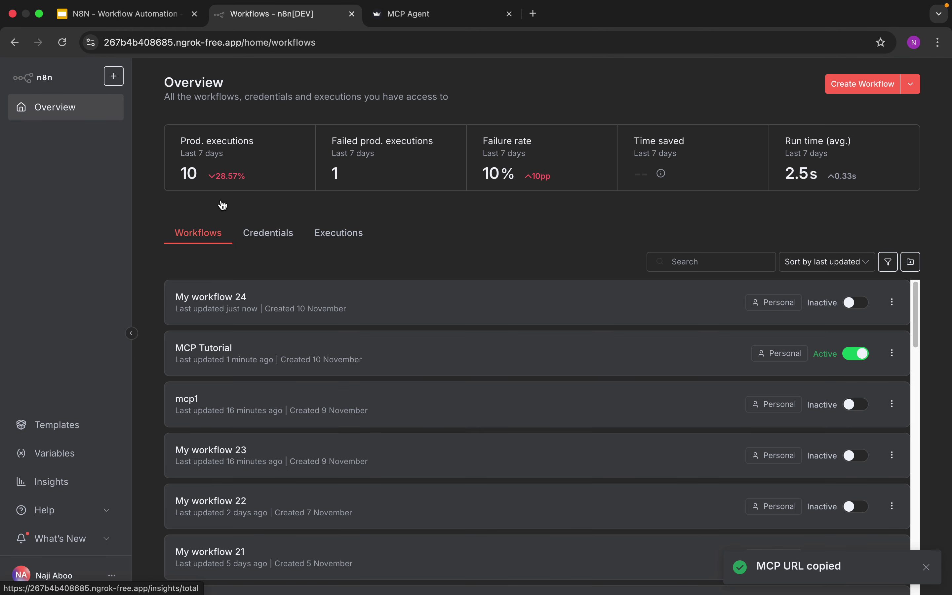
{"action": "left_click", "coordinate": [300, 306]}
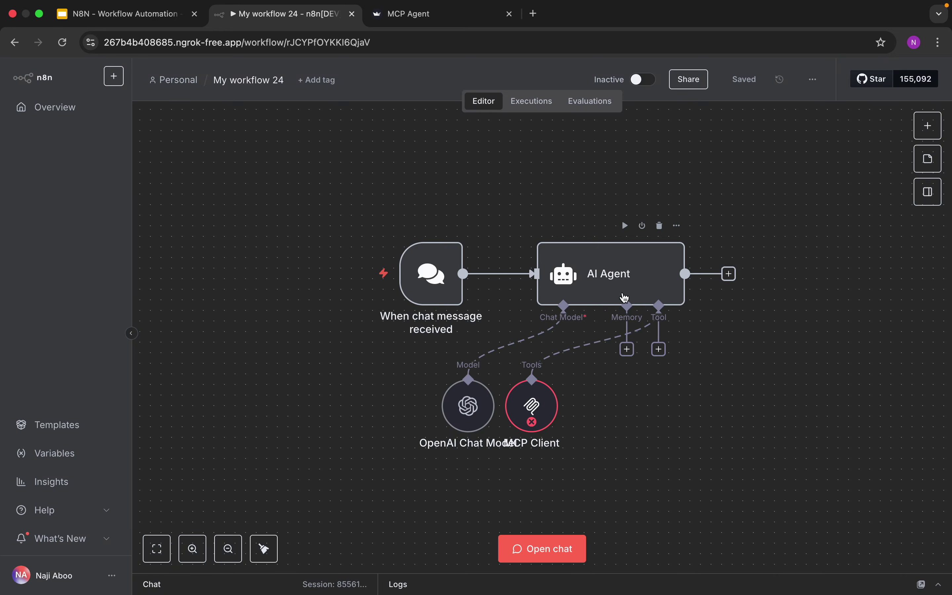
{"action": "left_click", "coordinate": [551, 406]}
{"action": "left_click_drag", "start_coordinate": [550, 407], "coordinate": [676, 413]}
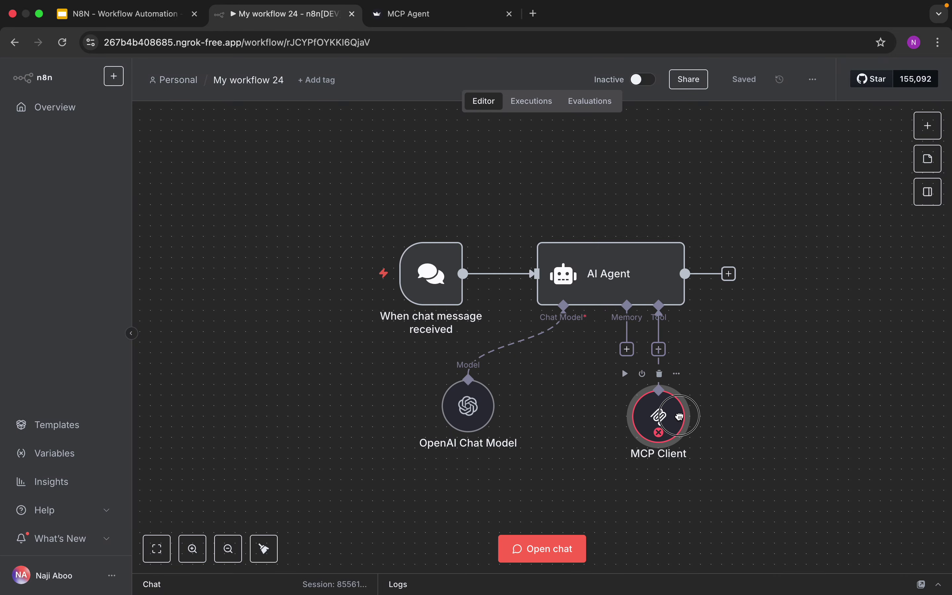
{"action": "double_click", "coordinate": [671, 414]}
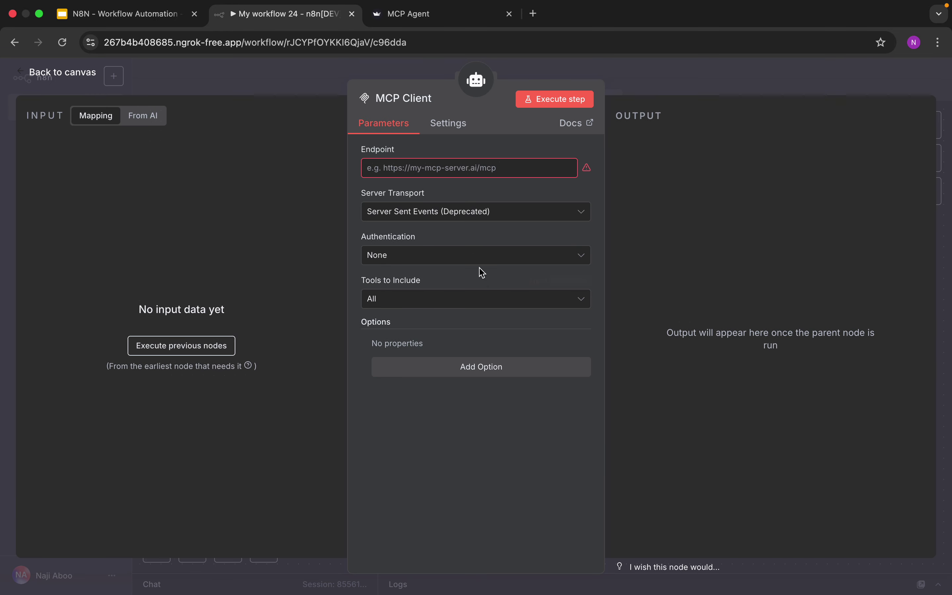
{"action": "right_click", "coordinate": [478, 162]}
{"action": "left_click", "coordinate": [510, 272]}
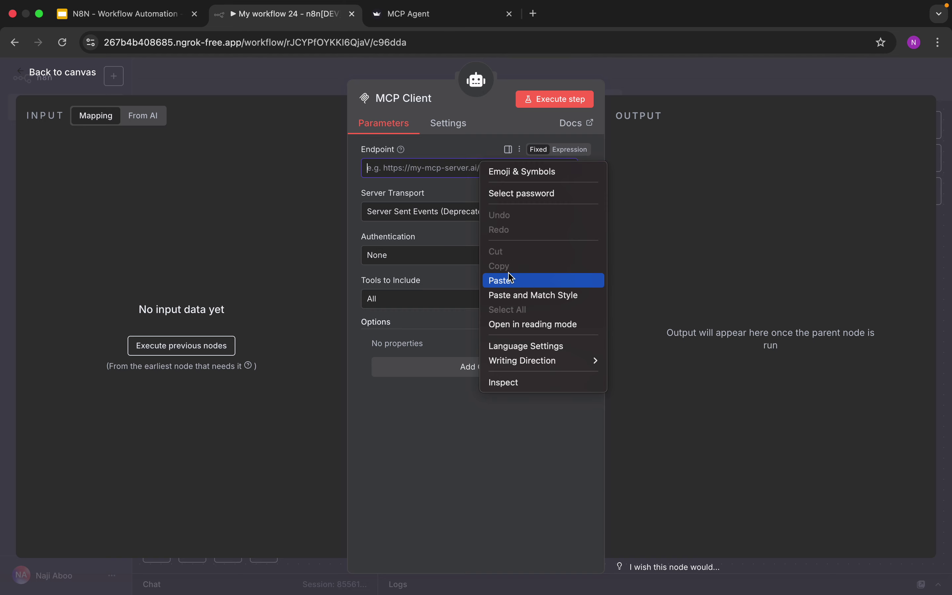
{"action": "left_click", "coordinate": [511, 280]}
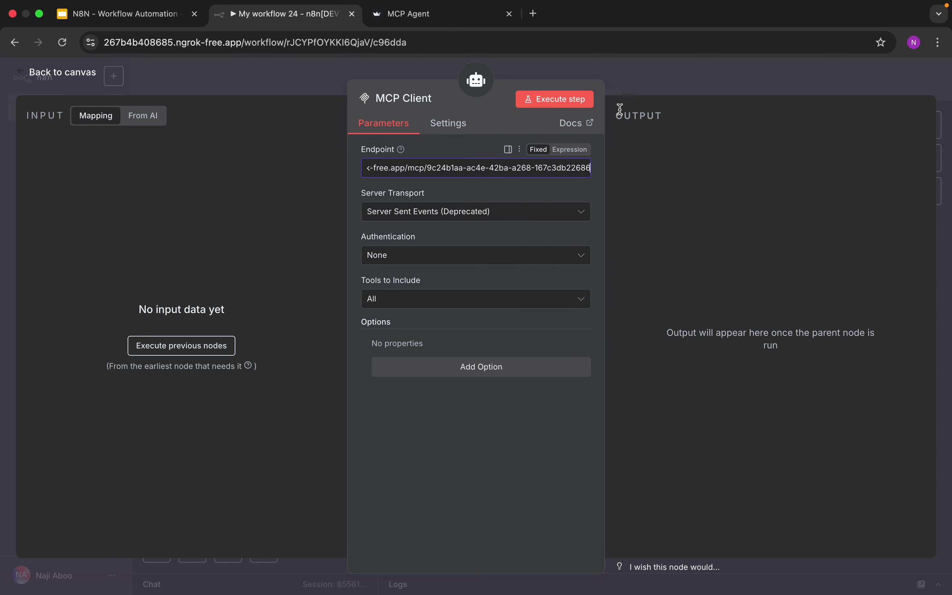
Align the chat trigger and AI Agent nodes on the canvas
{"action": "left_click", "coordinate": [41, 78]}
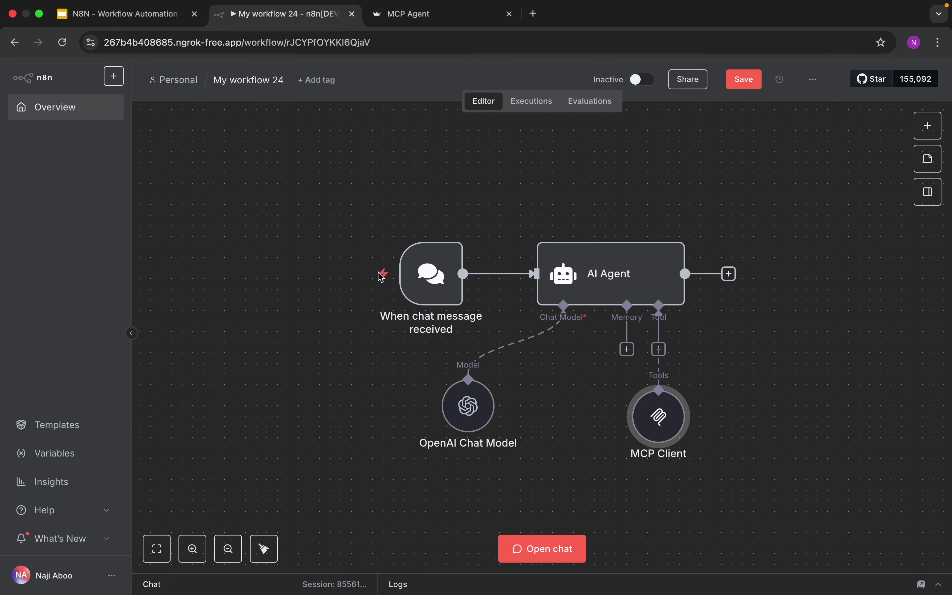
{"action": "left_click_drag", "start_coordinate": [546, 299], "coordinate": [547, 278]}
{"action": "left_click_drag", "start_coordinate": [447, 275], "coordinate": [416, 264]}
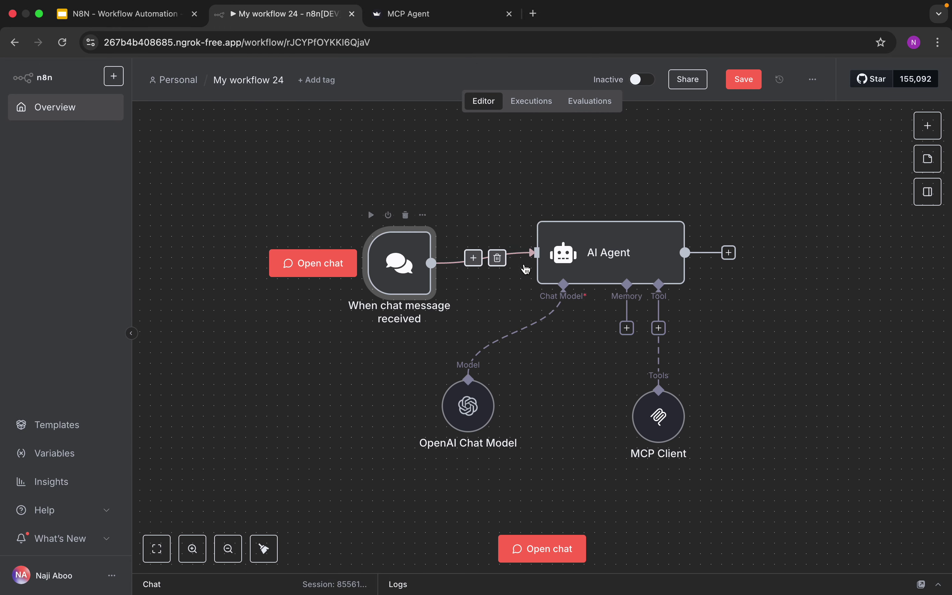
{"action": "left_click_drag", "start_coordinate": [590, 263], "coordinate": [559, 253]}
{"action": "left_click_drag", "start_coordinate": [402, 271], "coordinate": [391, 250]}
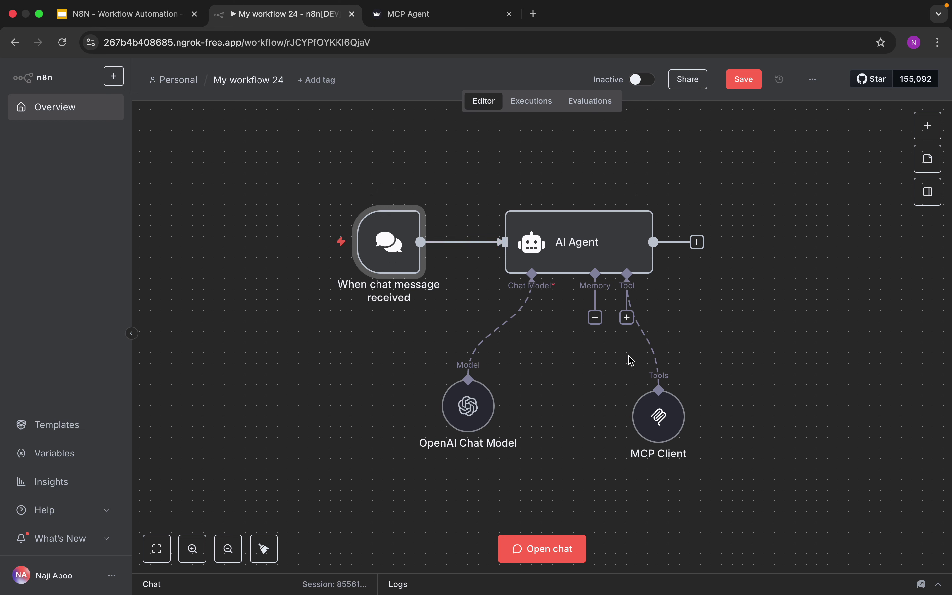
Test the chat with 'hi' and 'Add 4 + 5', getting the answer 9
{"action": "mouse_move", "coordinate": [646, 326]}
{"action": "mouse_move", "coordinate": [665, 403]}
{"action": "left_click", "coordinate": [571, 539]}
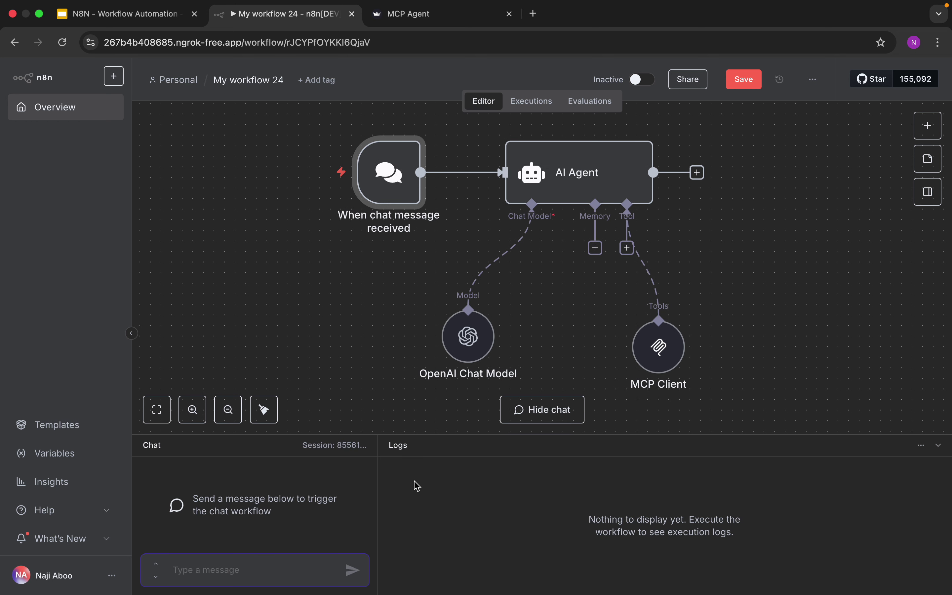
{"action": "type", "text": "hi"}
{"action": "key", "text": "Return"}
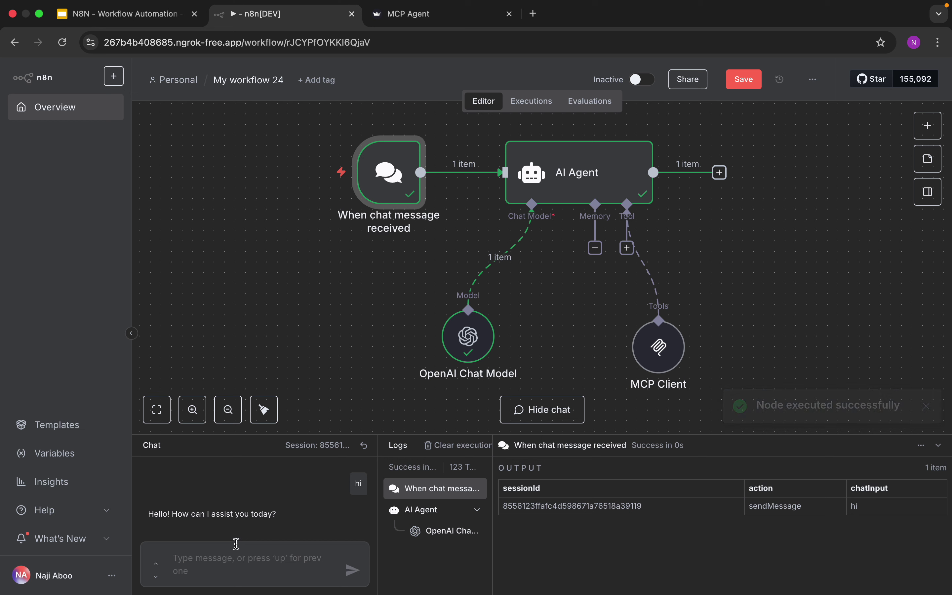
{"action": "left_click", "coordinate": [229, 557]}
{"action": "type", "text": "Add"}
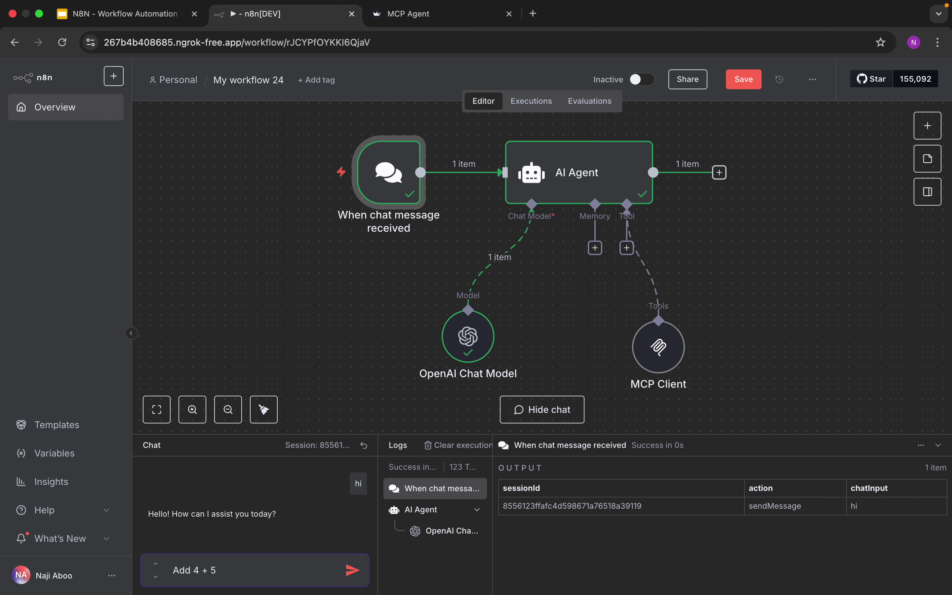
{"action": "type", "text": " 4 + 5"}
{"action": "key", "text": "Return"}
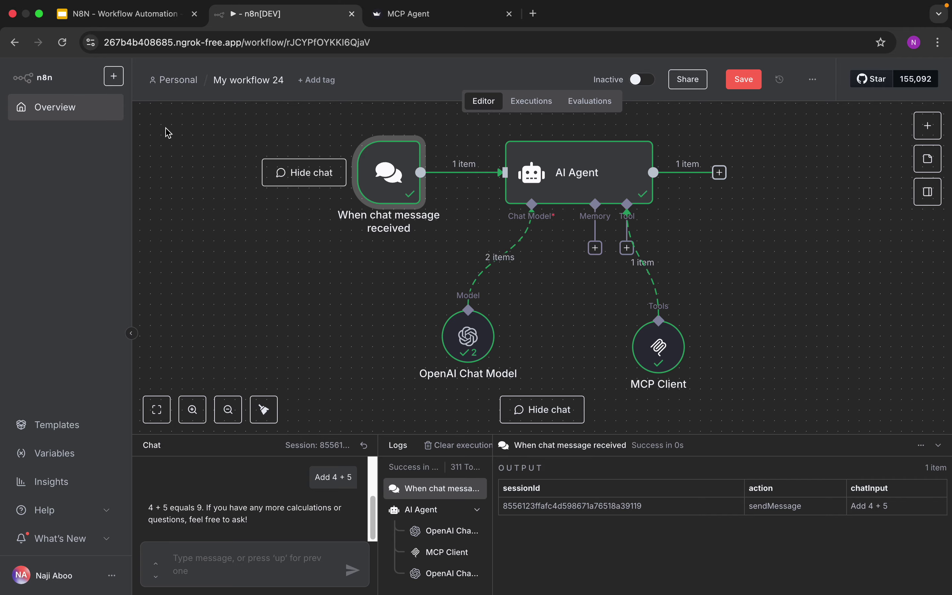
Save My workflow 24, then inspect the MCP Tutorial execution where Calculator returned 9
{"action": "left_click", "coordinate": [73, 116]}
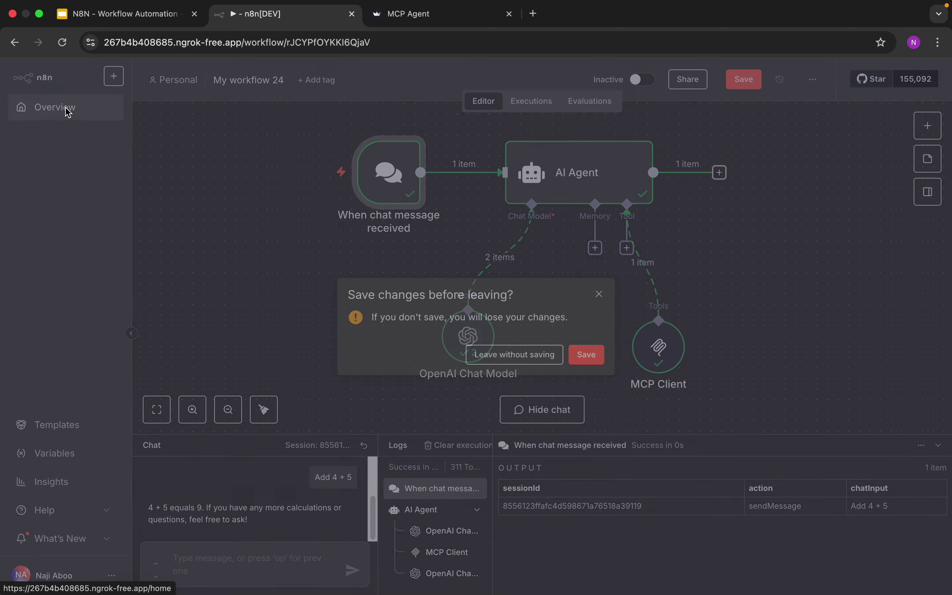
{"action": "left_click", "coordinate": [586, 356]}
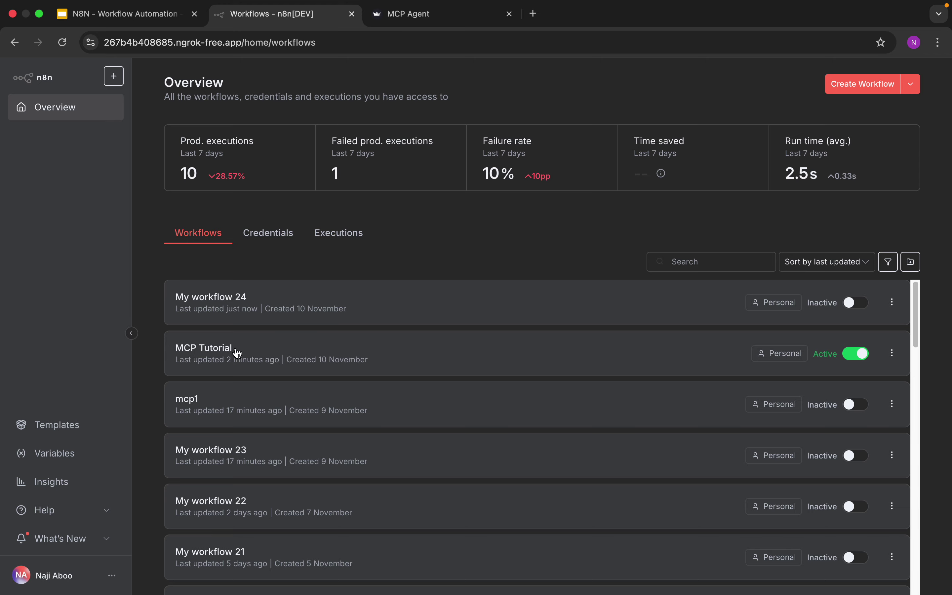
{"action": "left_click", "coordinate": [238, 354]}
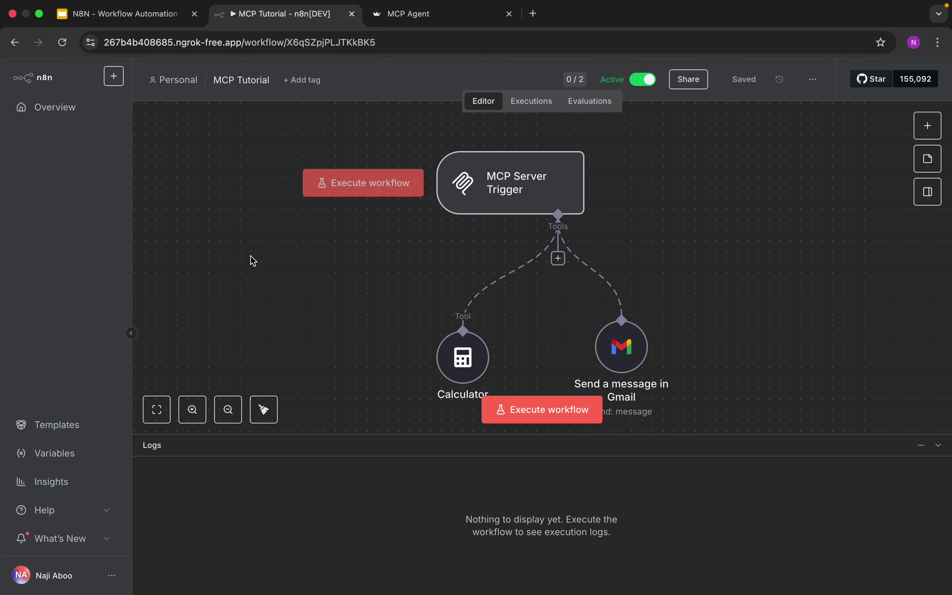
{"action": "left_click", "coordinate": [539, 108]}
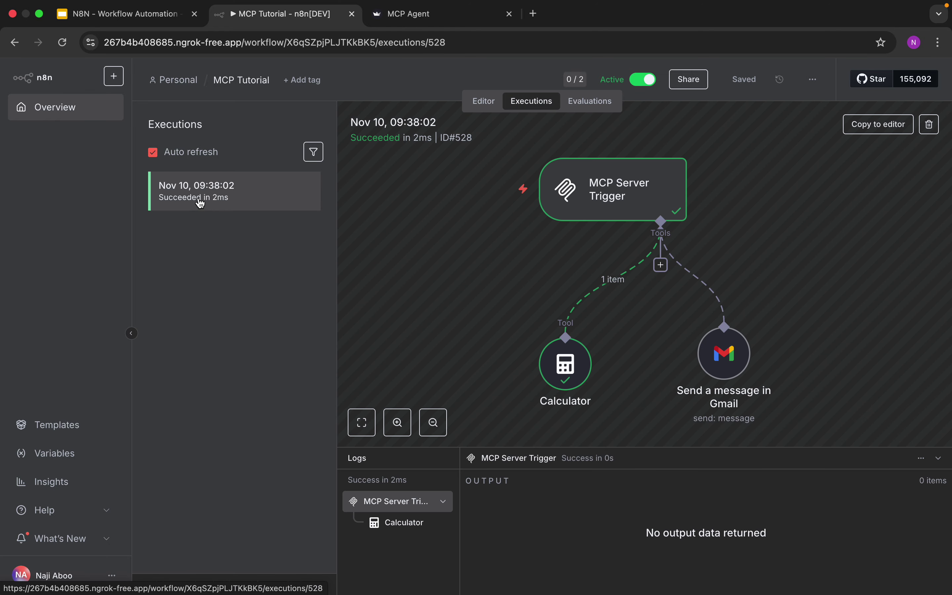
{"action": "left_click", "coordinate": [405, 523]}
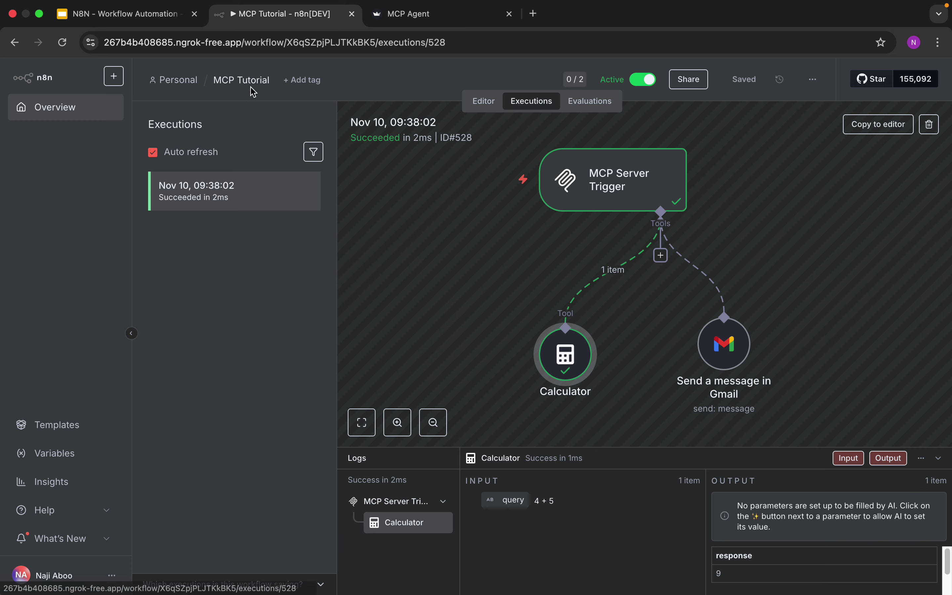
{"action": "left_click", "coordinate": [71, 108]}
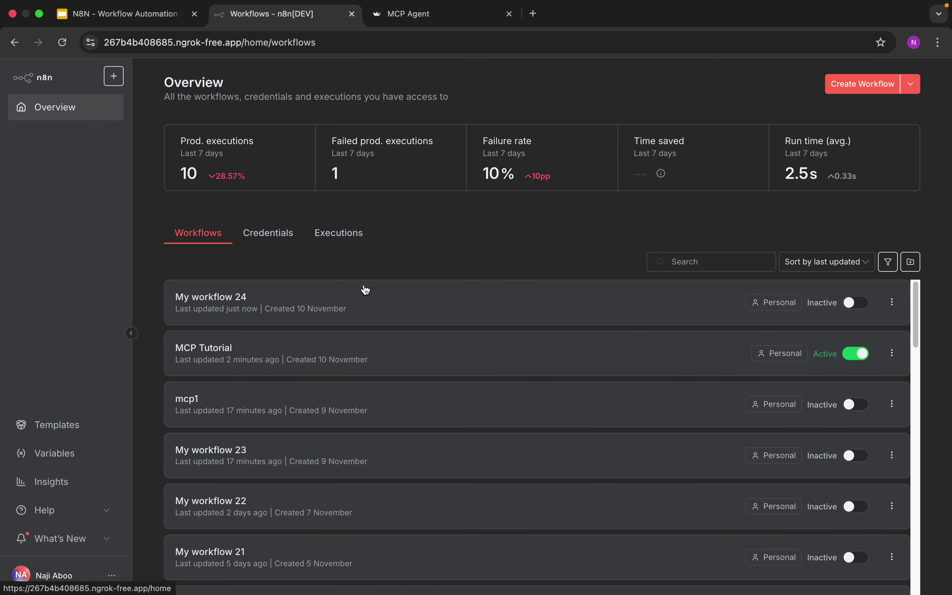
Ask the agent in My workflow 24 to e-mail the recipient saying 'I am on leave today'
{"action": "left_click", "coordinate": [354, 314]}
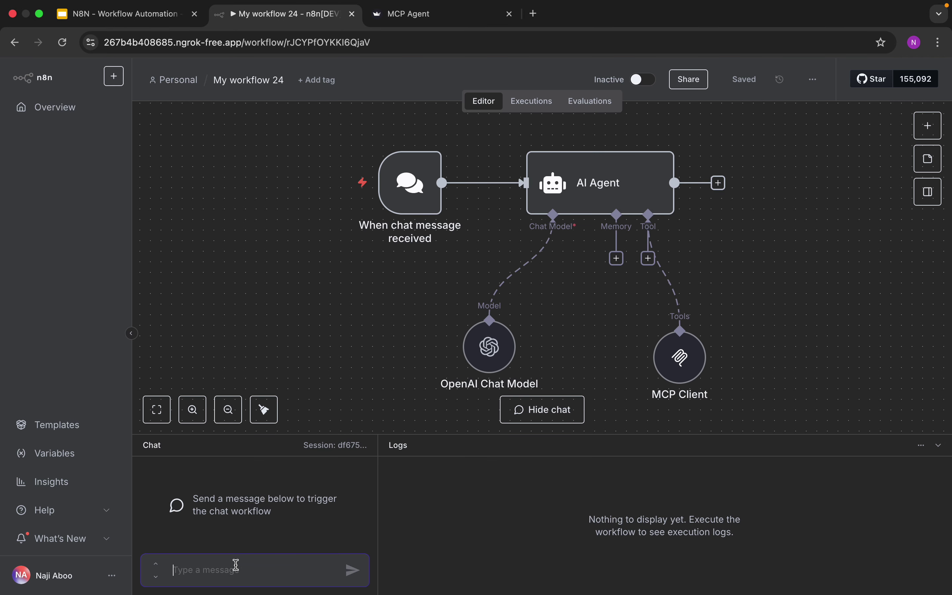
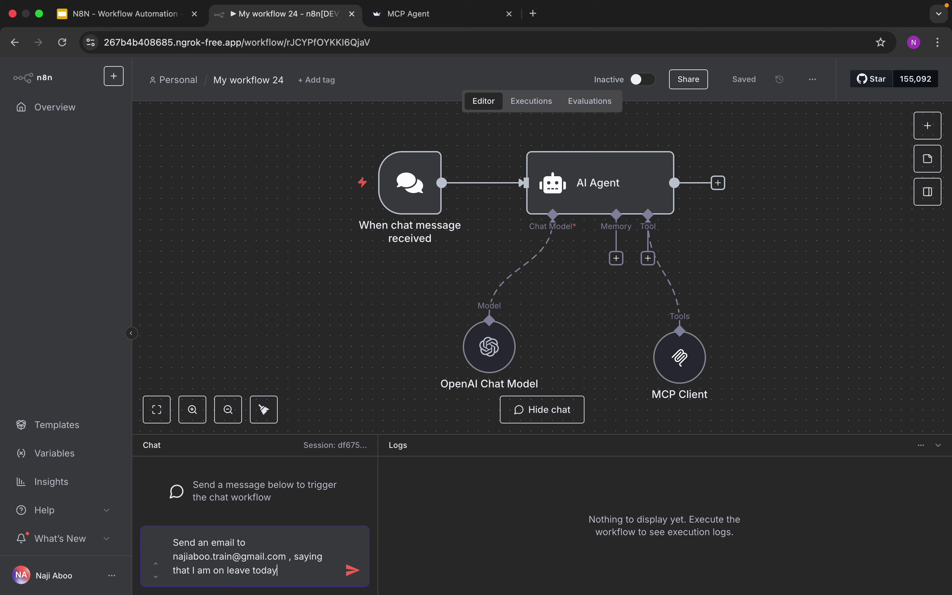
{"action": "key", "text": "Return"}
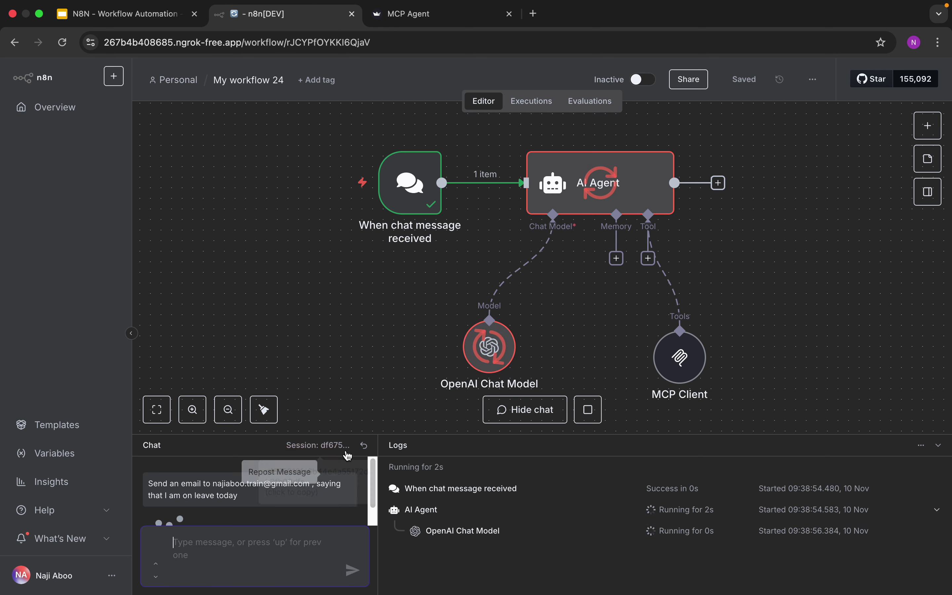
{"action": "left_click_drag", "start_coordinate": [362, 434], "coordinate": [367, 361]}
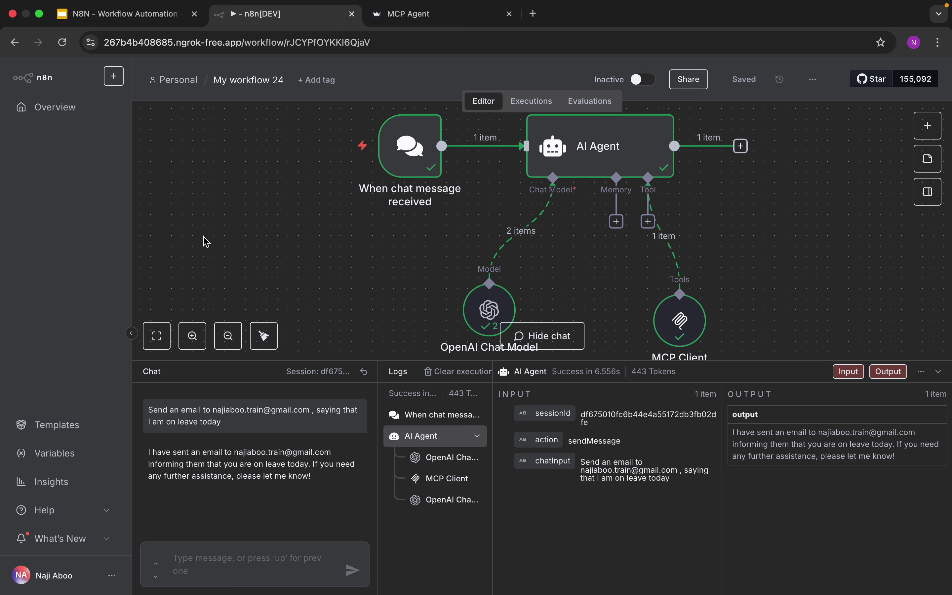
{"action": "left_click", "coordinate": [69, 107]}
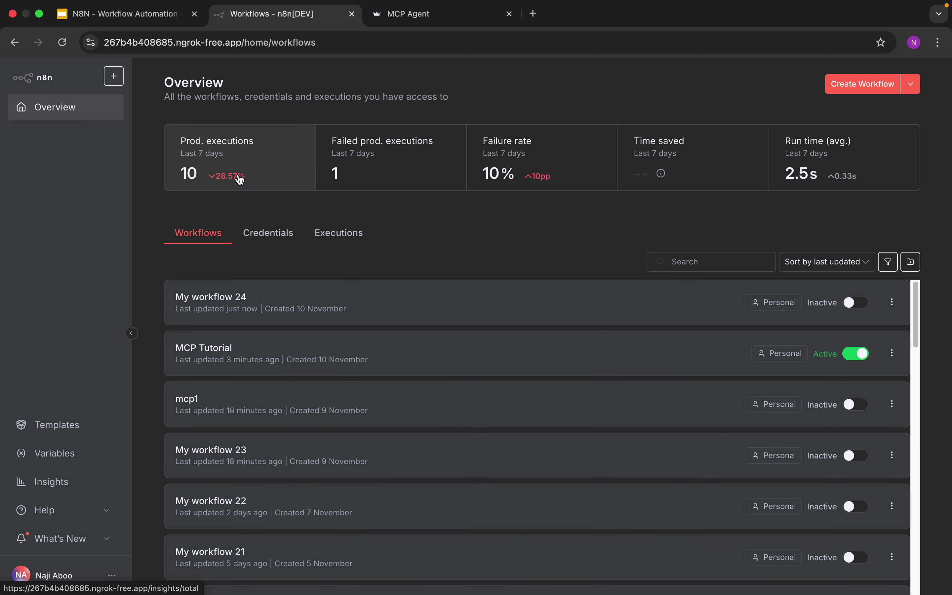
Open the MCP Tutorial workflow and view its newest execution, #530
{"action": "left_click", "coordinate": [221, 349]}
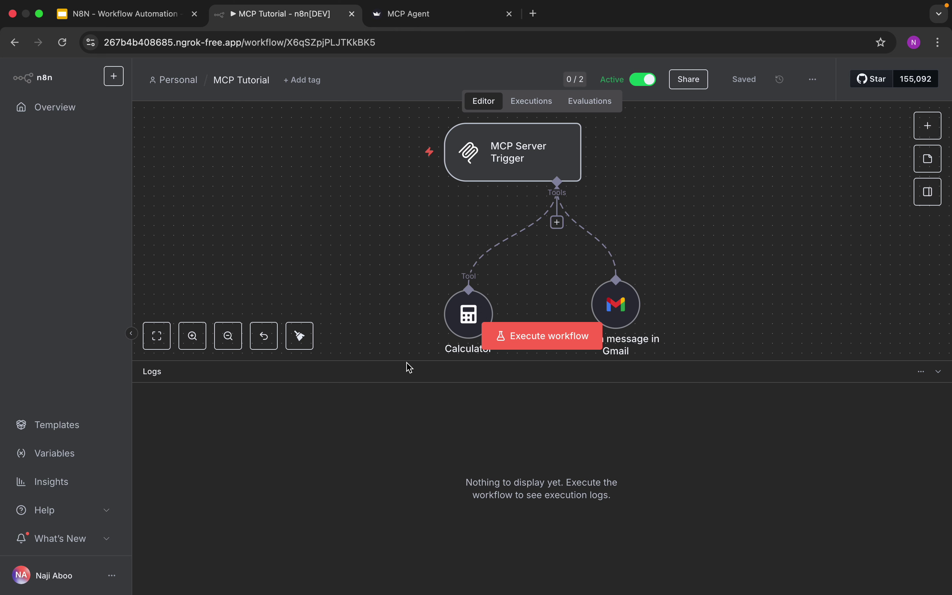
{"action": "mouse_move", "coordinate": [507, 151]}
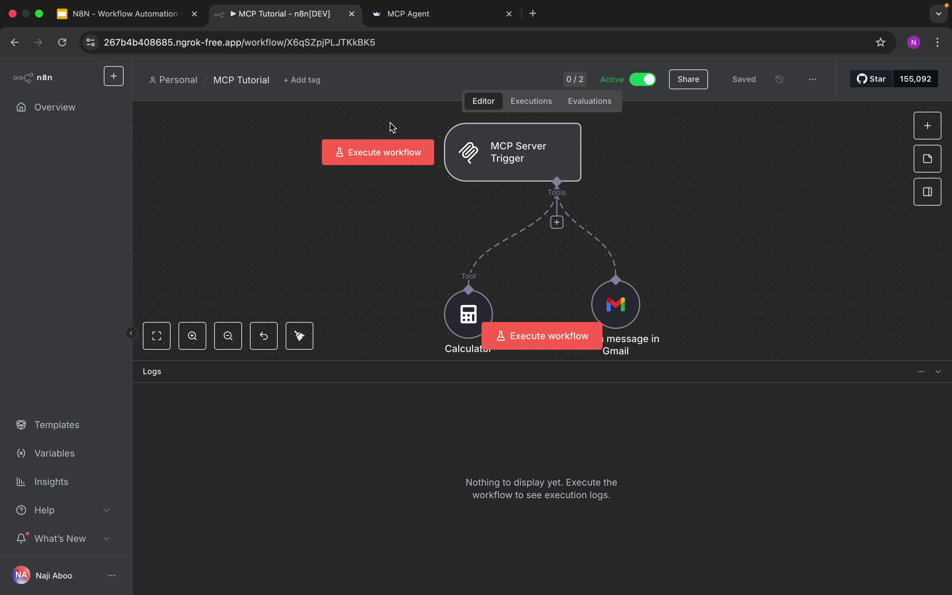
{"action": "left_click", "coordinate": [533, 103]}
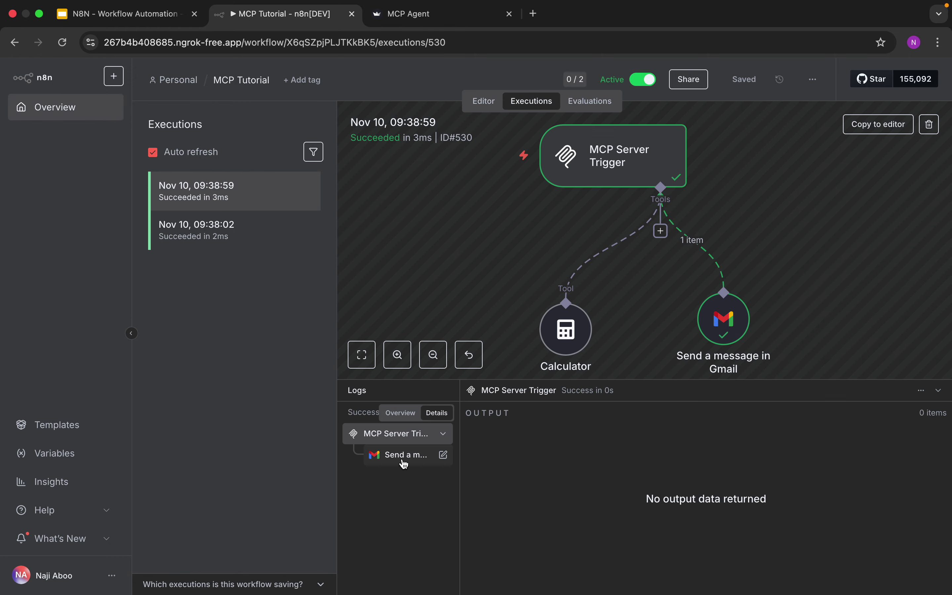
Inspect the Gmail step's input and output, then reopen MCP Tutorial and exit browser full screen
{"action": "left_click", "coordinate": [406, 455]}
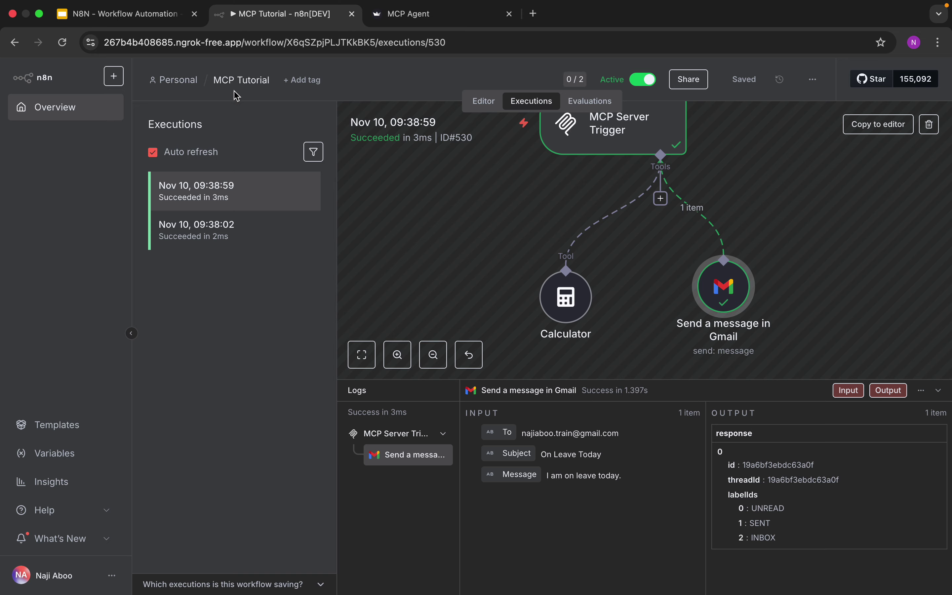
{"action": "left_click", "coordinate": [77, 109]}
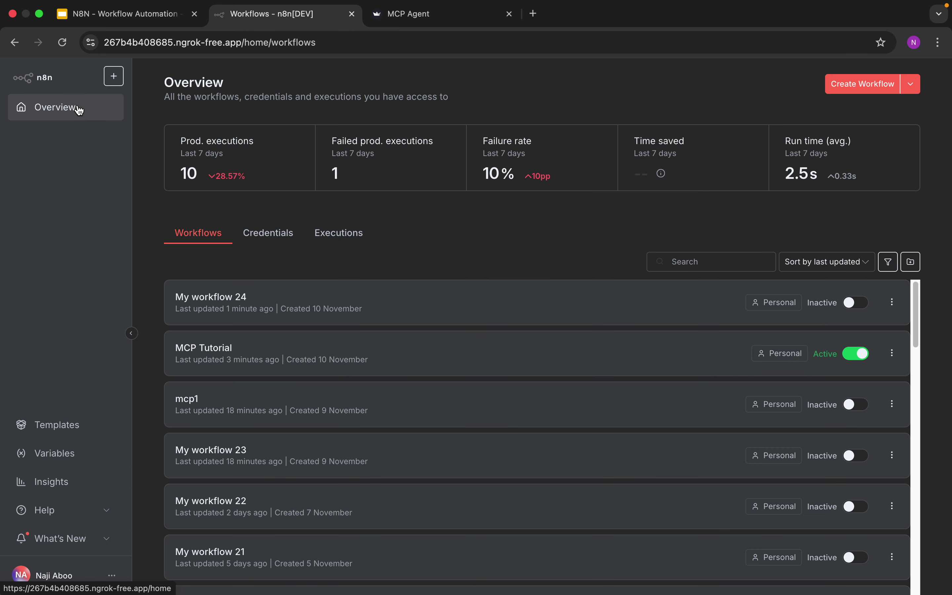
{"action": "left_click", "coordinate": [233, 351]}
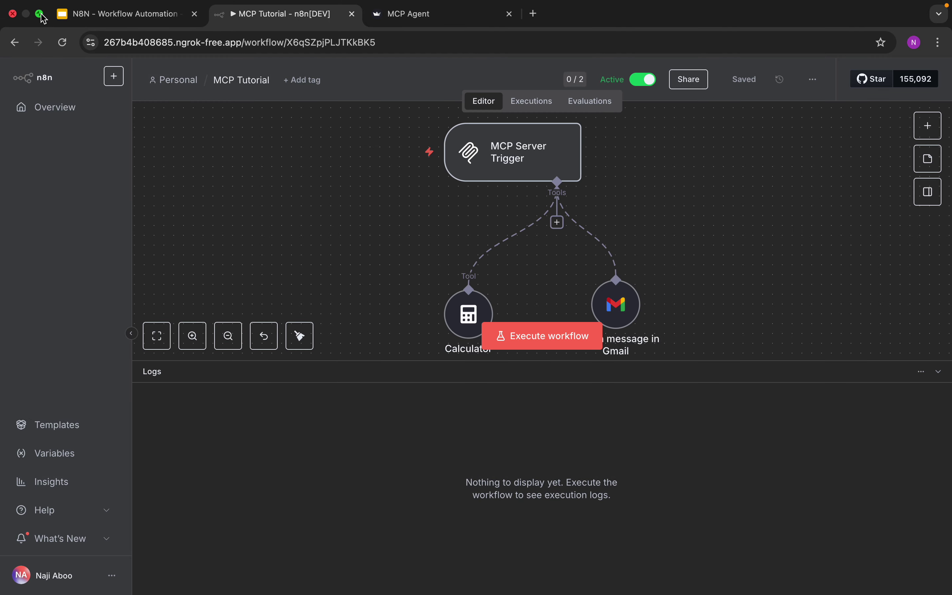
{"action": "left_click", "coordinate": [41, 15]}
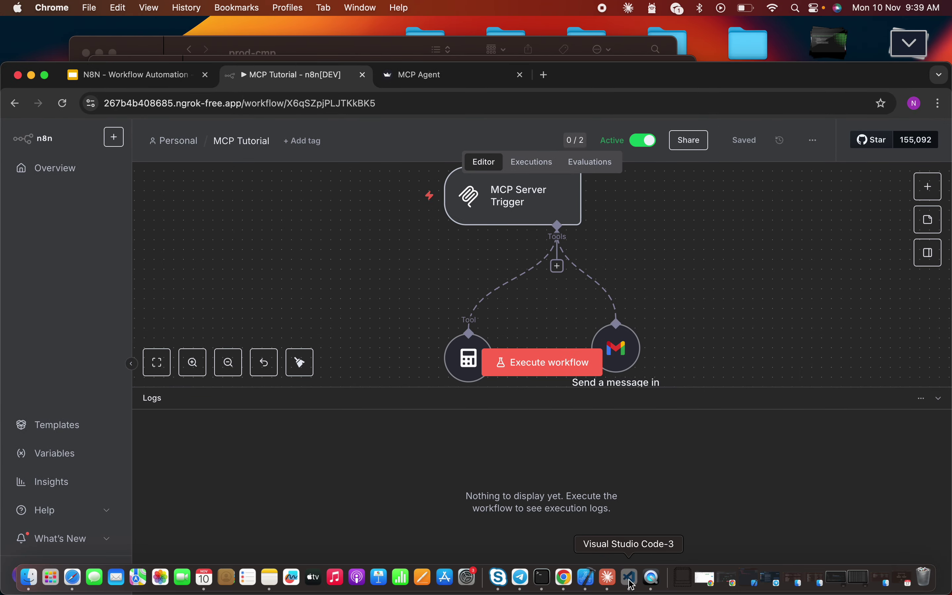
Switch to VS Code and close test.py, returning to main.py
{"action": "left_click", "coordinate": [631, 578]}
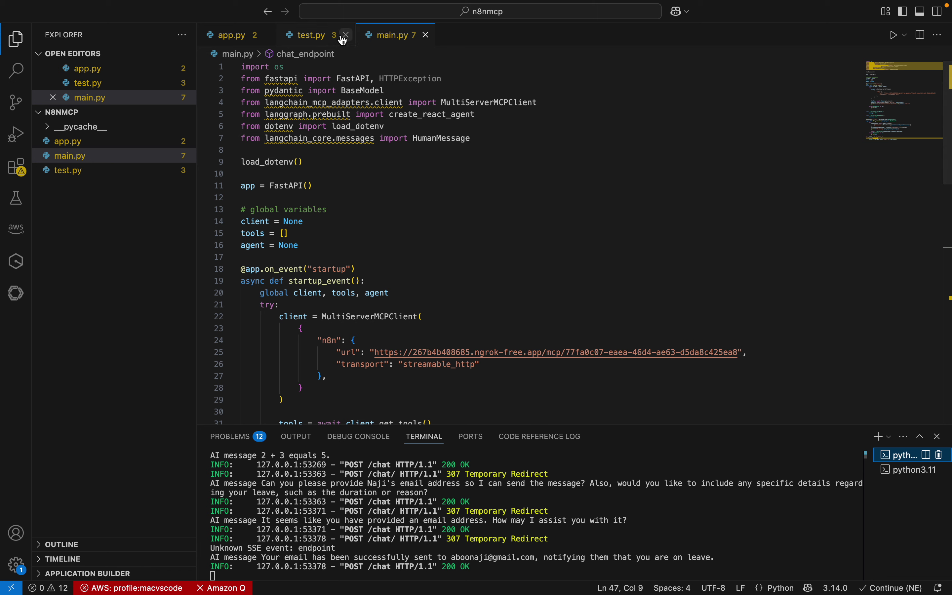
{"action": "left_click", "coordinate": [342, 35]}
{"action": "left_click", "coordinate": [465, 201]}
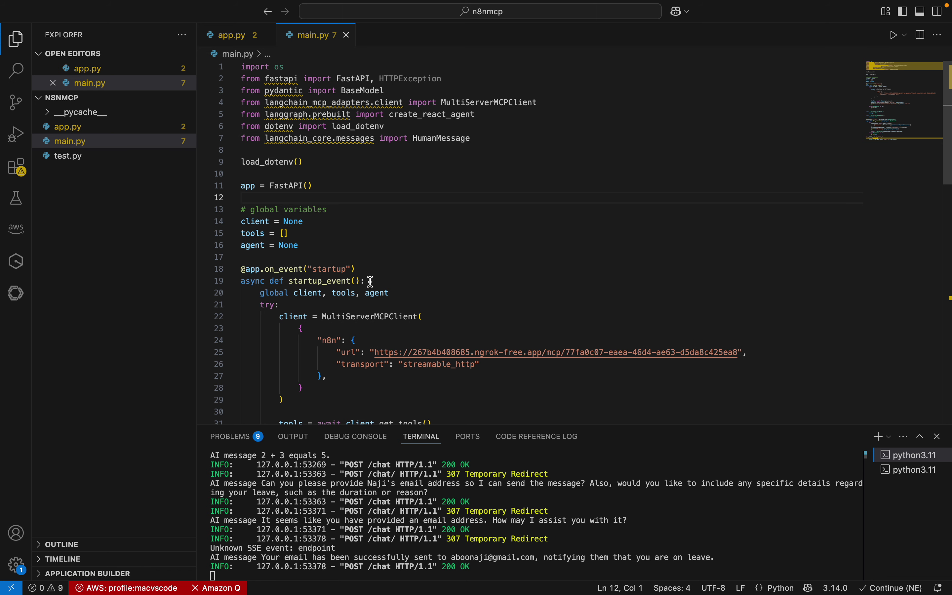
Review main.py's MultiServerMCPClient n8n config and select the old MCP server URL on line 25
{"action": "scroll", "coordinate": [425, 265], "scroll_direction": "down", "scroll_amount": 1}
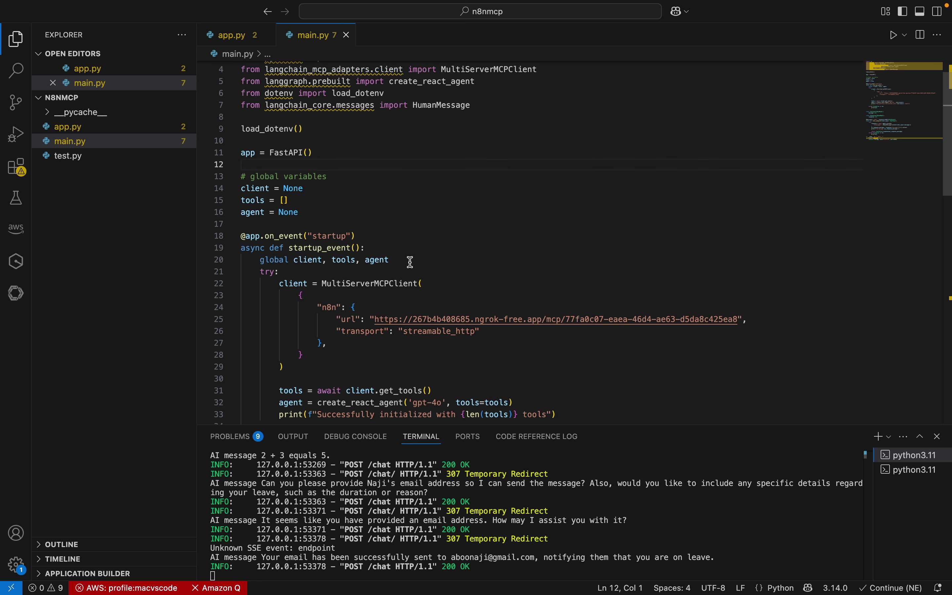
{"action": "double_click", "coordinate": [369, 283]}
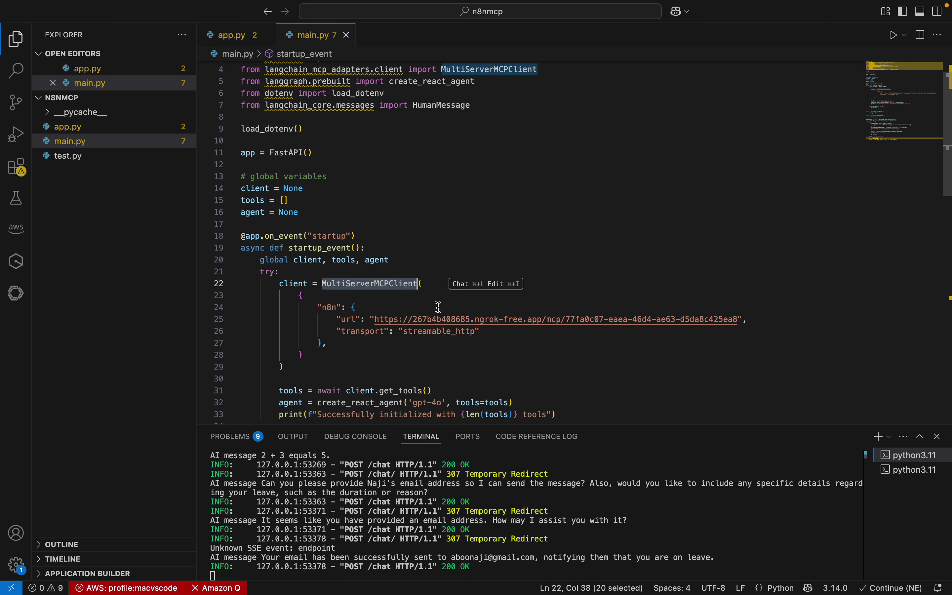
{"action": "double_click", "coordinate": [291, 74]}
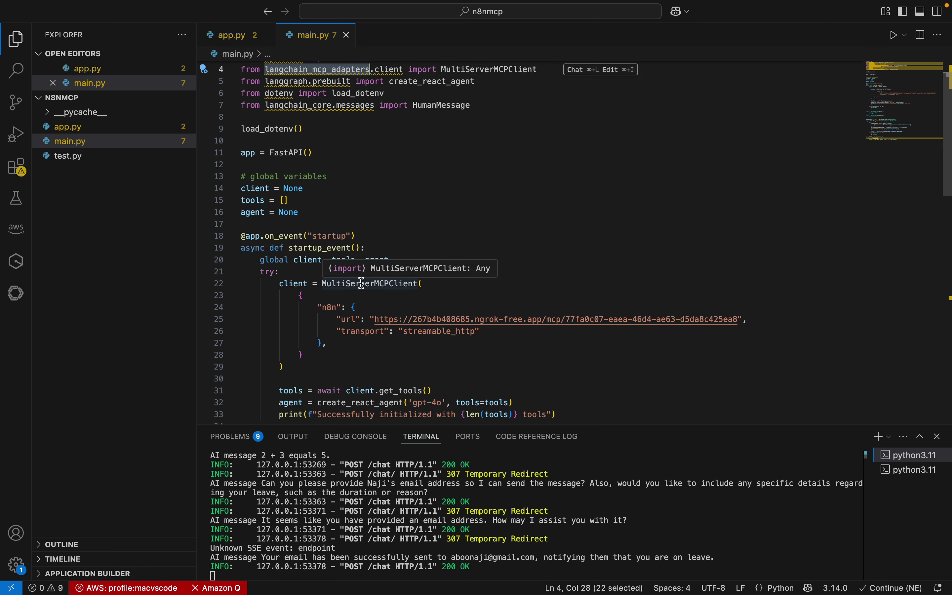
{"action": "double_click", "coordinate": [381, 285]}
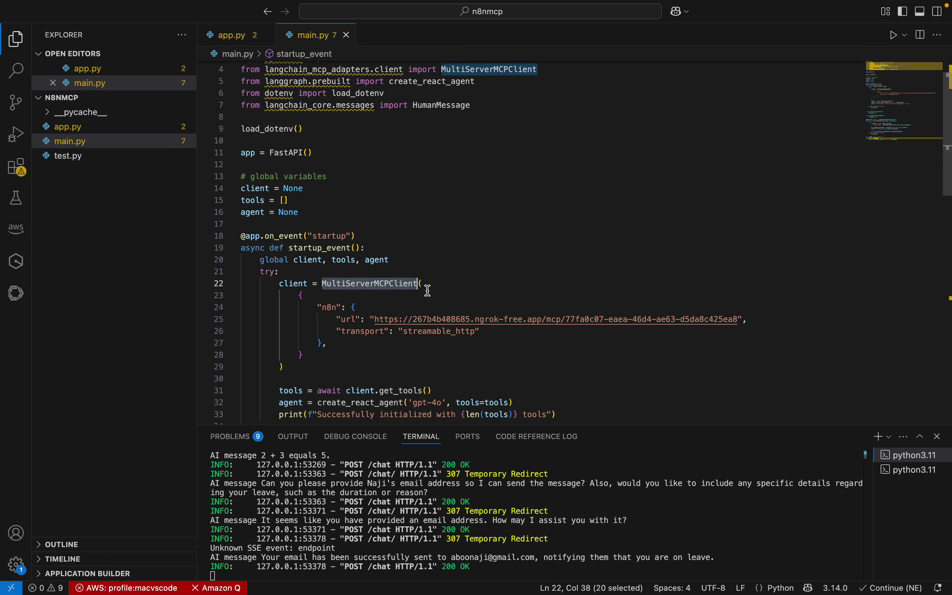
{"action": "double_click", "coordinate": [329, 308]}
{"action": "left_click", "coordinate": [347, 333]}
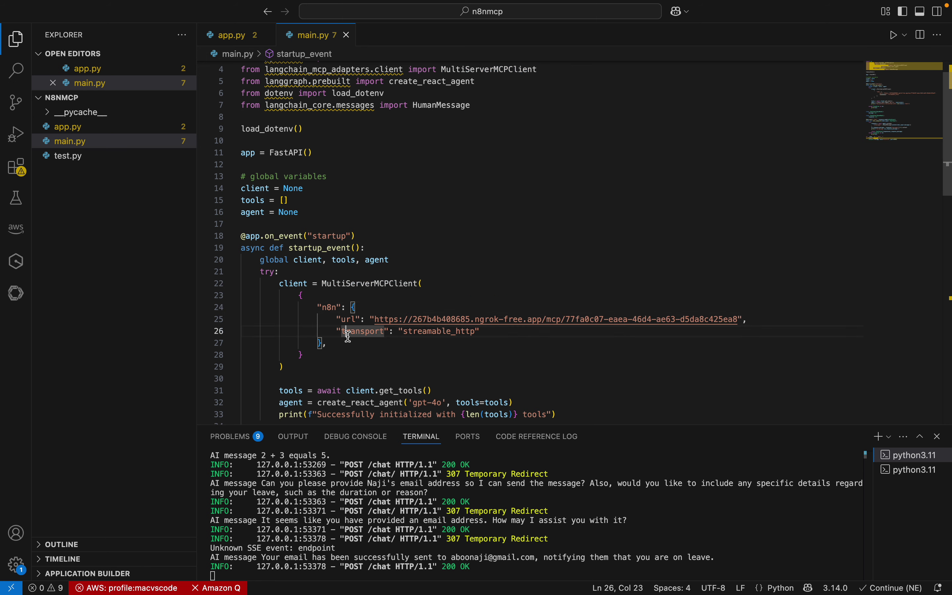
{"action": "double_click", "coordinate": [348, 331]}
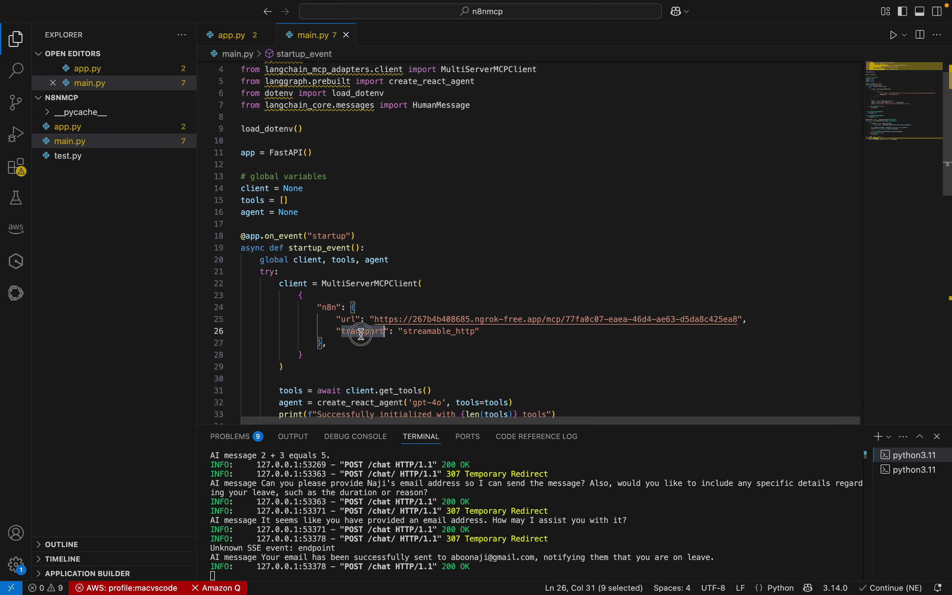
{"action": "left_click", "coordinate": [366, 348]}
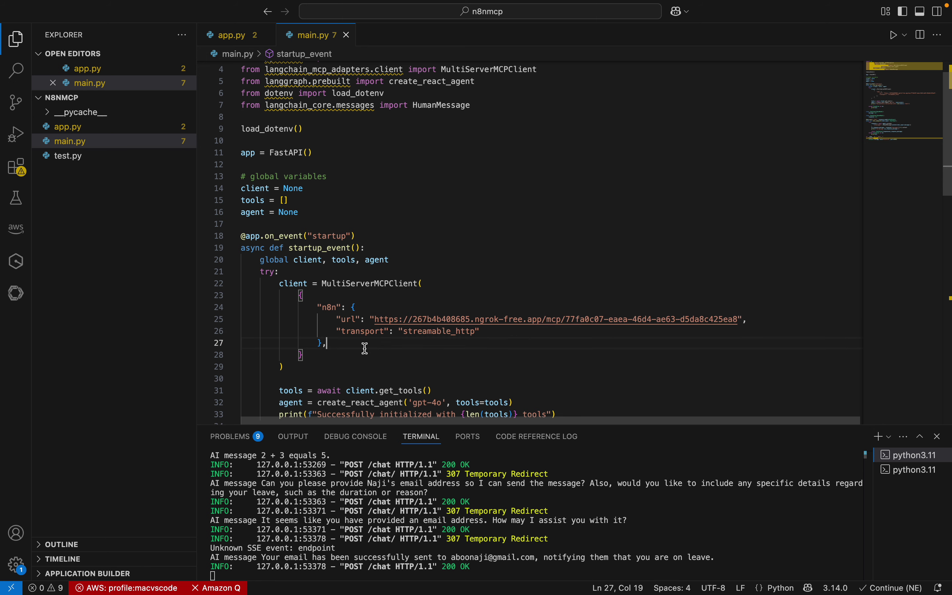
{"action": "left_click", "coordinate": [375, 319]}
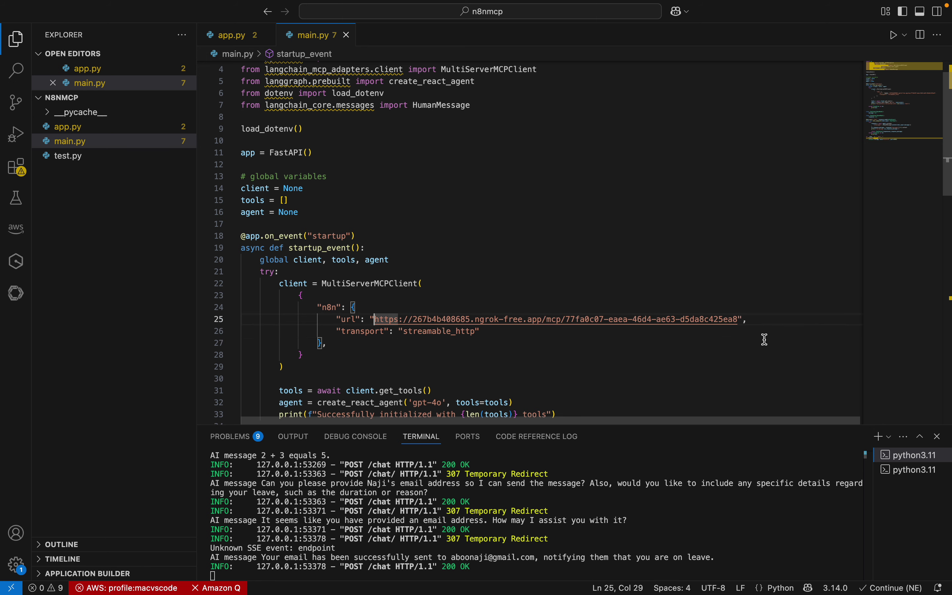
{"action": "left_click", "coordinate": [744, 322], "text": "shift"}
Replace the old url string with the ngrok MCP URL, undoing a misplaced paste, and save main.py
{"action": "key", "text": "BackSpace"}
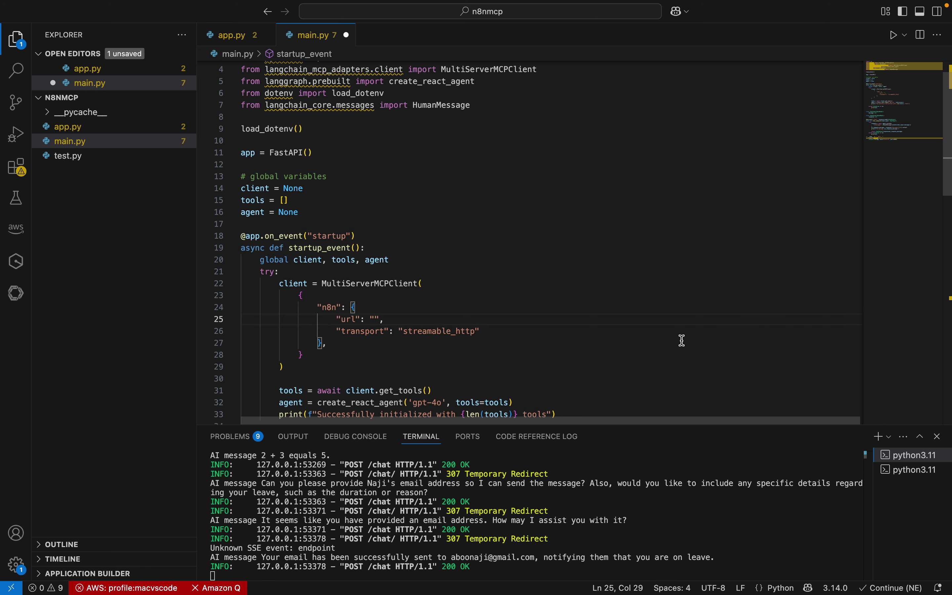
{"action": "right_click", "coordinate": [539, 294]}
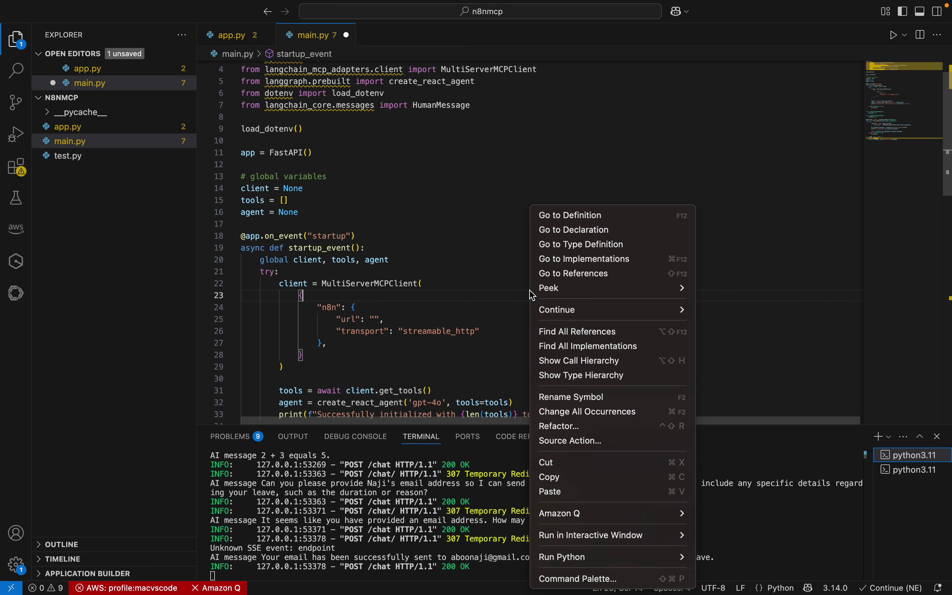
{"action": "left_click", "coordinate": [571, 494]}
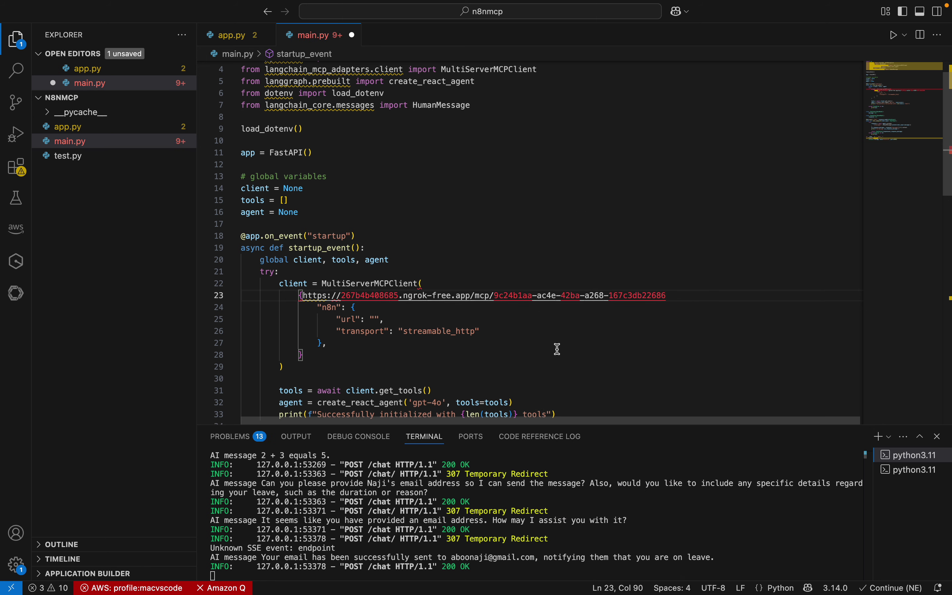
{"action": "key", "text": "super+z"}
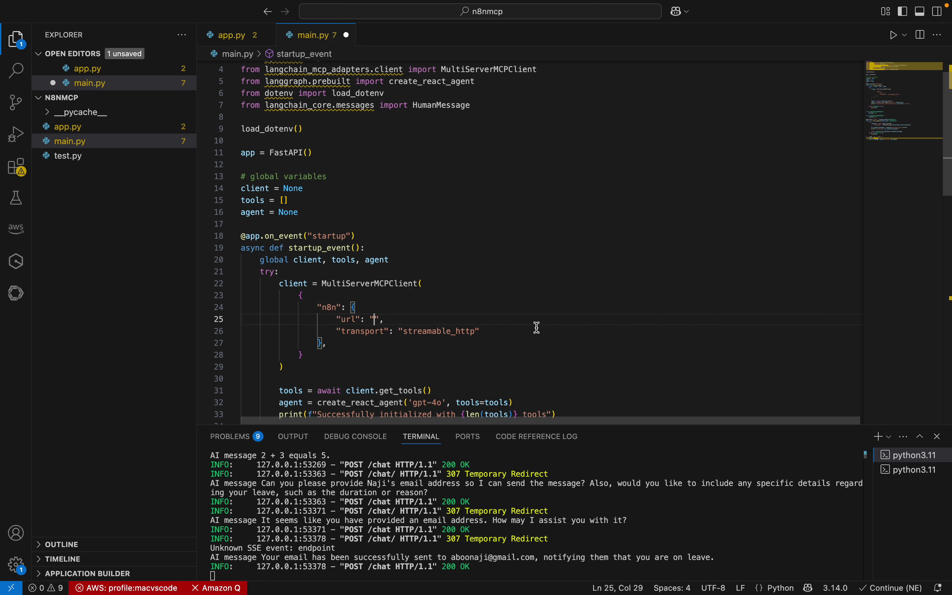
{"action": "key", "text": "super+s"}
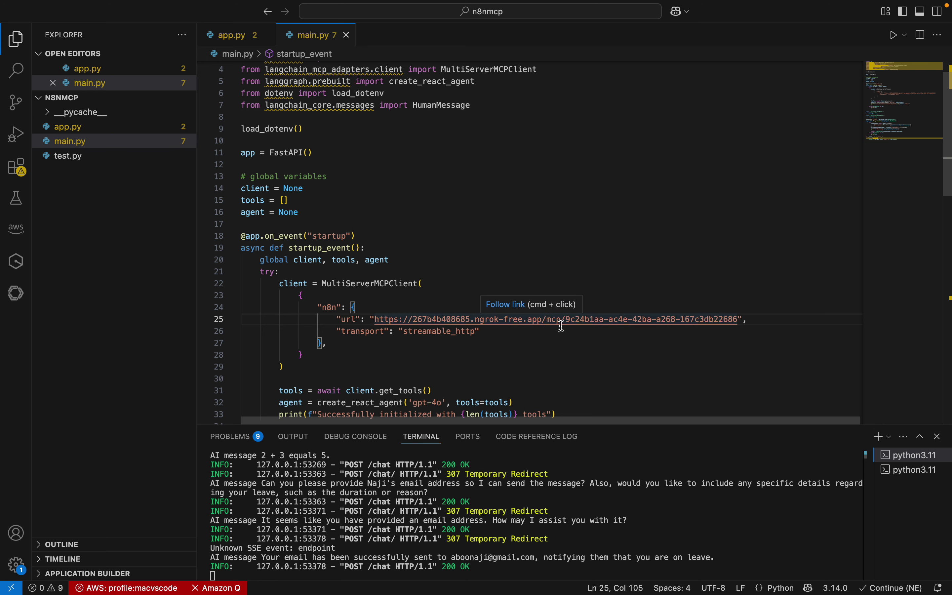
Review the streamable_http transport and startup_event function, shrinking the terminal for more code room
{"action": "double_click", "coordinate": [364, 332]}
{"action": "left_click", "coordinate": [407, 348]}
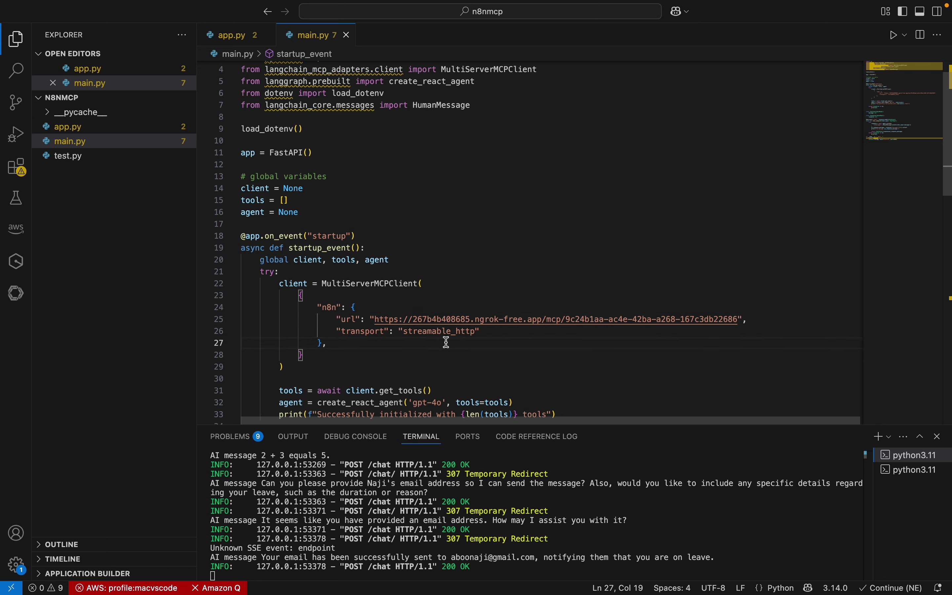
{"action": "double_click", "coordinate": [428, 332]}
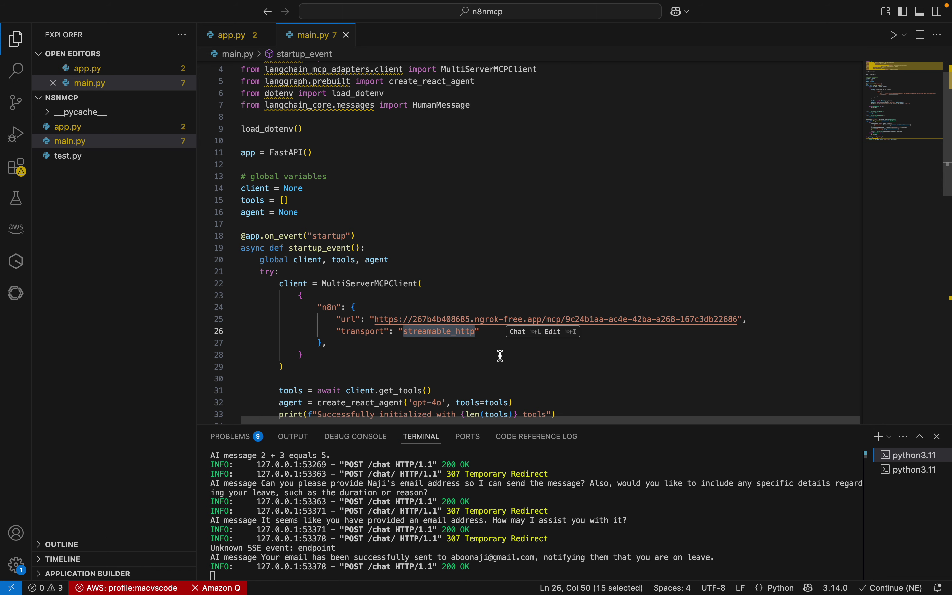
{"action": "left_click_drag", "start_coordinate": [284, 367], "coordinate": [242, 248]}
{"action": "scroll", "coordinate": [453, 311], "scroll_direction": "up", "scroll_amount": 1}
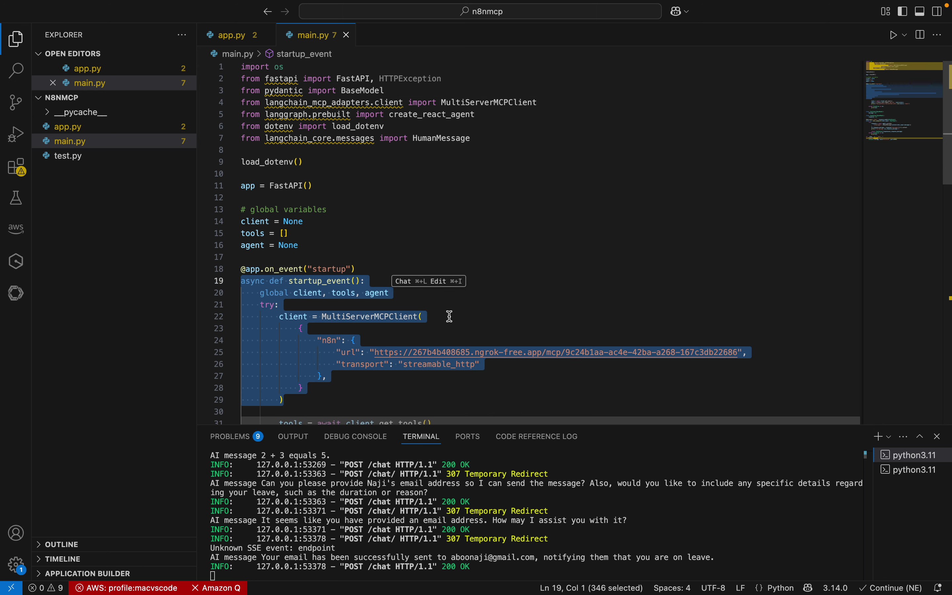
{"action": "scroll", "coordinate": [447, 319], "scroll_direction": "down", "scroll_amount": 5}
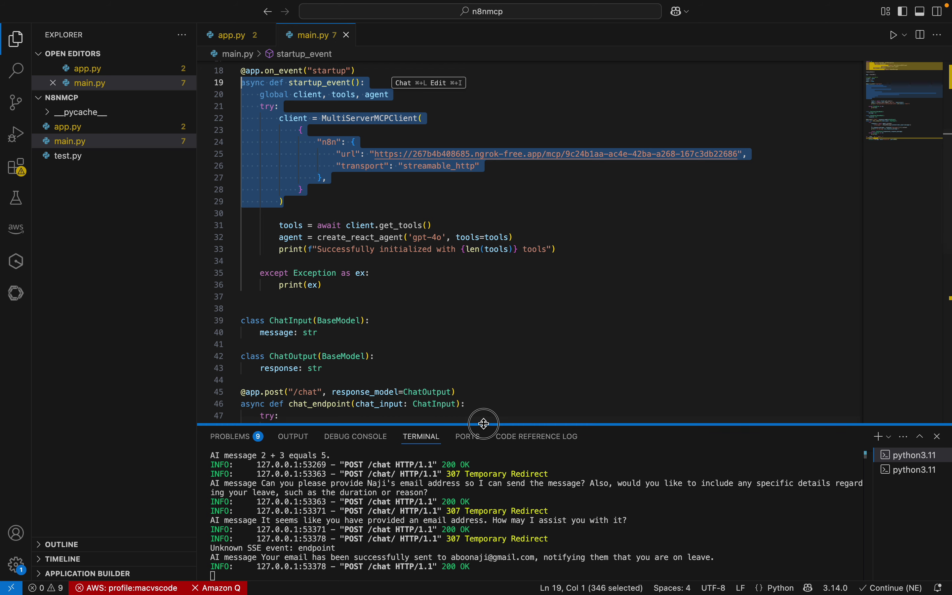
{"action": "left_click_drag", "start_coordinate": [484, 424], "coordinate": [484, 480]}
{"action": "left_click", "coordinate": [371, 307]}
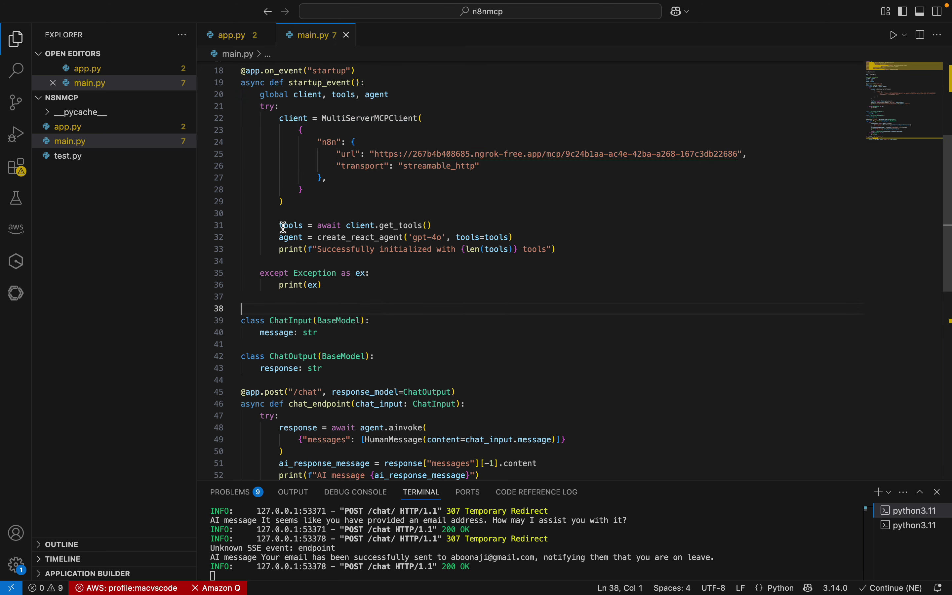
Inspect the get_tools call and gpt-4o agent creation, then take VS Code out of full screen
{"action": "left_click", "coordinate": [389, 225]}
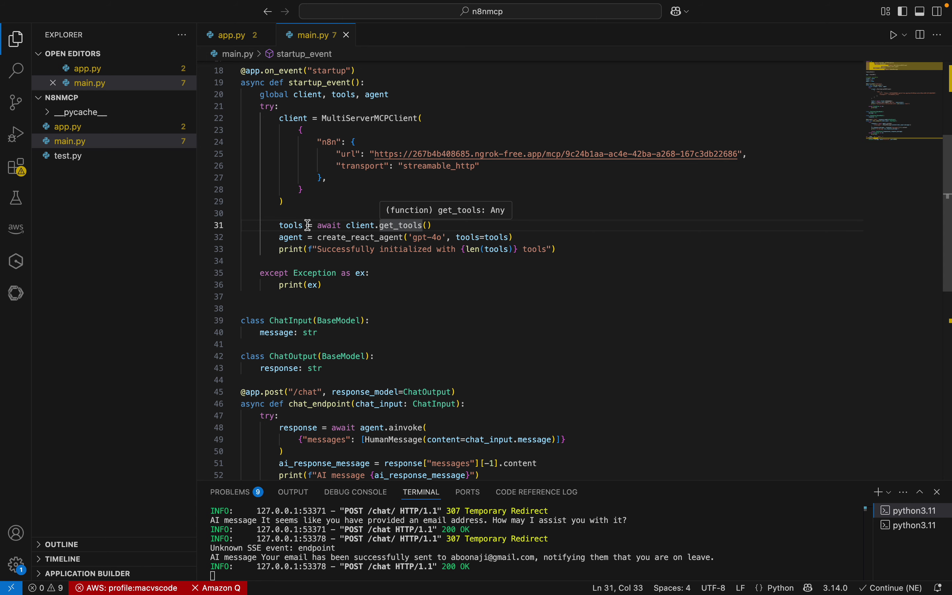
{"action": "key", "text": "Home"}
{"action": "key", "text": "Down"}
{"action": "key", "text": "ctrl+shift+Right"}
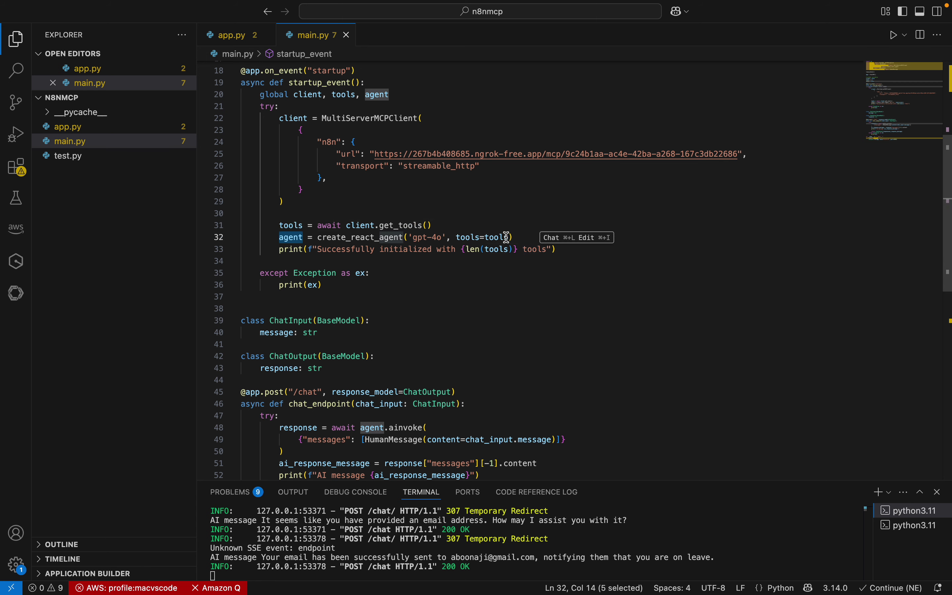
{"action": "left_click_drag", "start_coordinate": [515, 238], "coordinate": [279, 238]}
{"action": "left_click", "coordinate": [395, 280]}
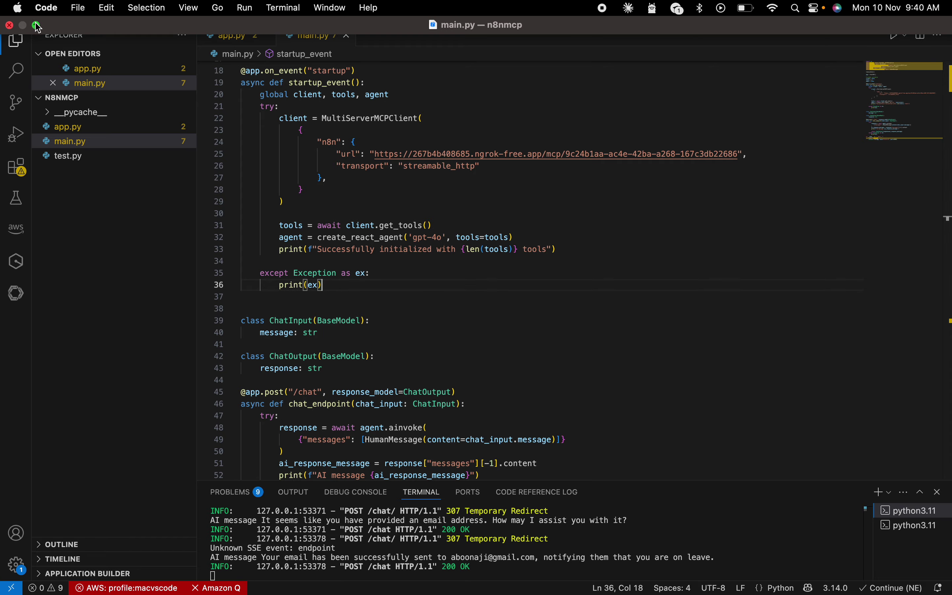
{"action": "left_click", "coordinate": [37, 26]}
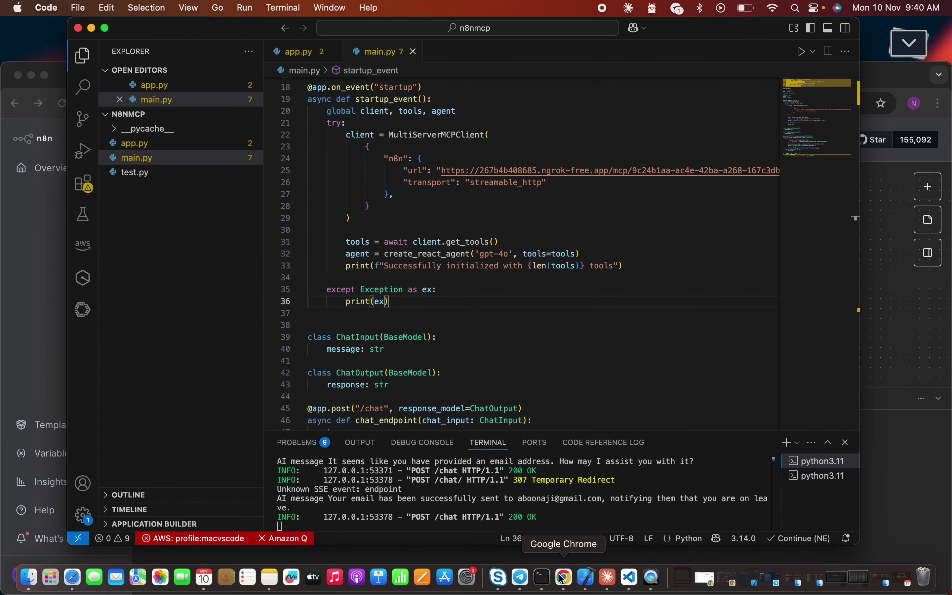
Bring Chrome forward in full screen and open My workflow 24 from the Overview list
{"action": "left_click", "coordinate": [565, 577]}
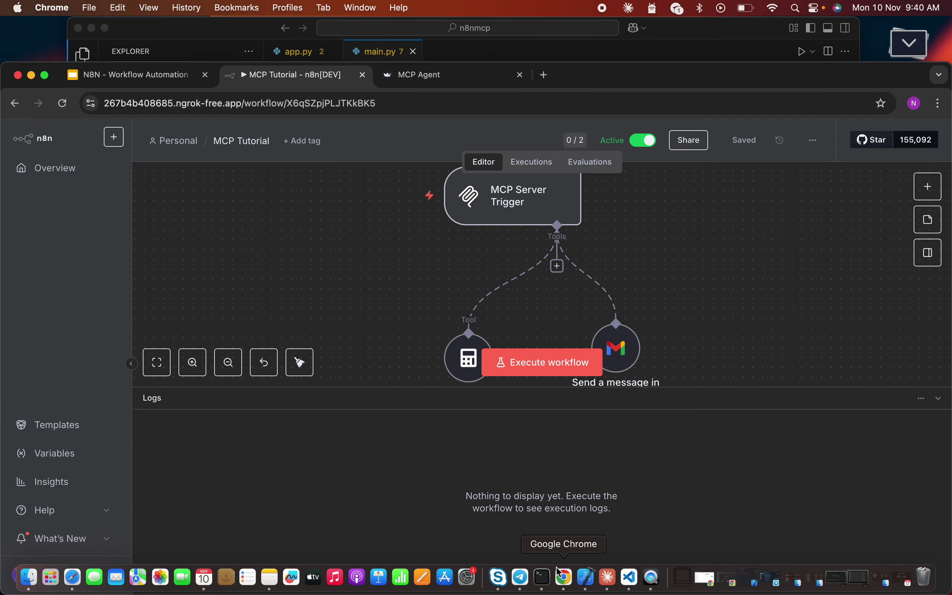
{"action": "left_click", "coordinate": [44, 76]}
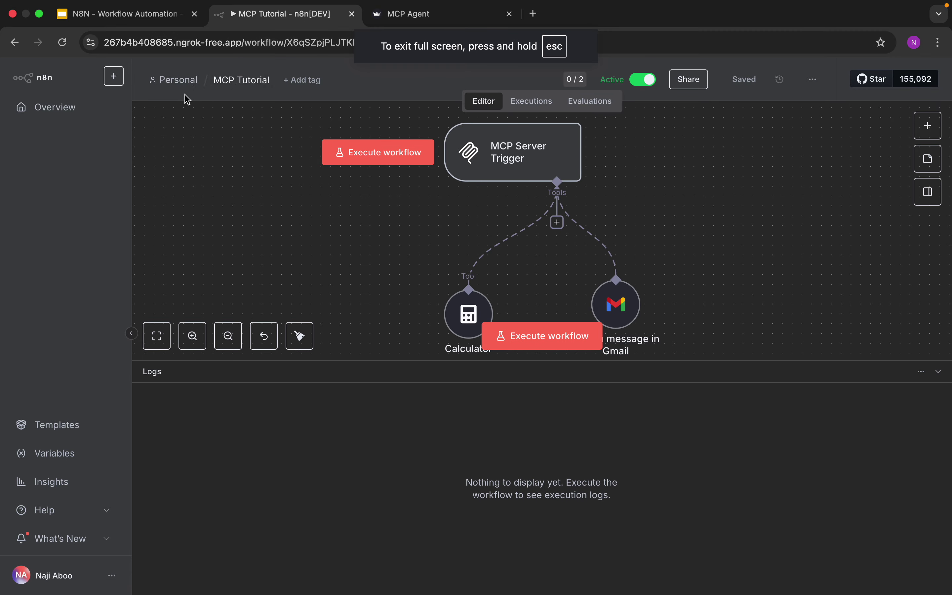
{"action": "left_click", "coordinate": [69, 114]}
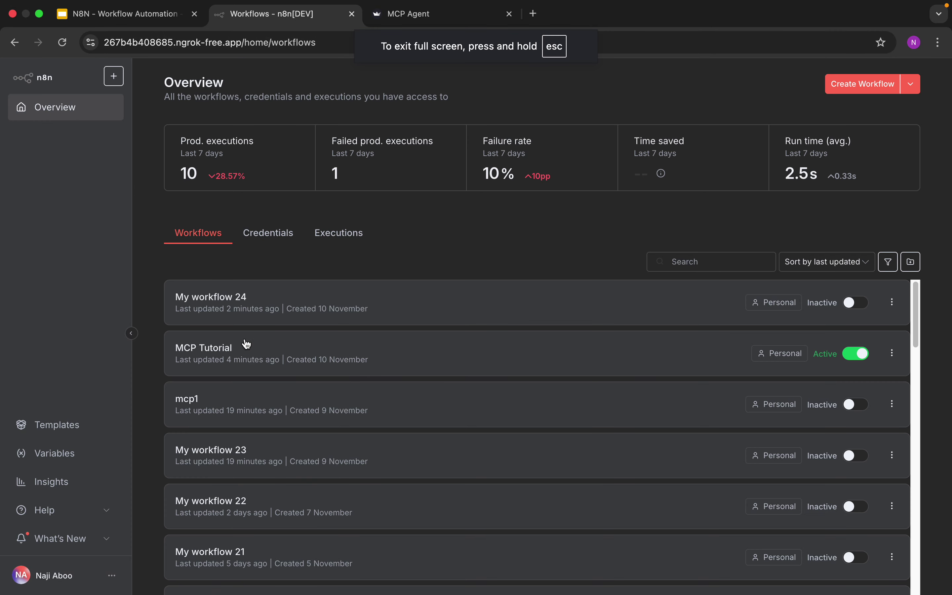
{"action": "left_click", "coordinate": [241, 351]}
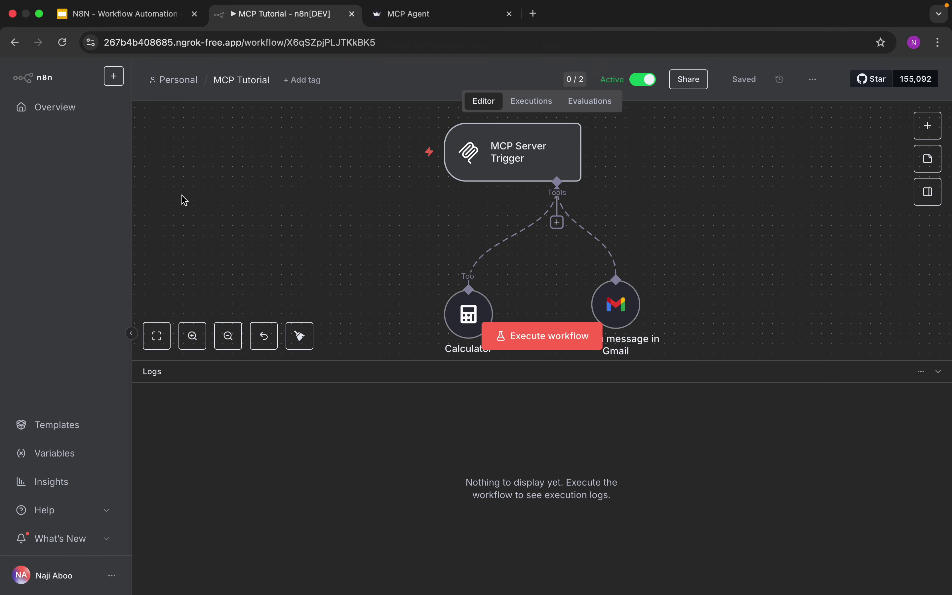
{"action": "left_click", "coordinate": [82, 110]}
{"action": "left_click", "coordinate": [297, 293]}
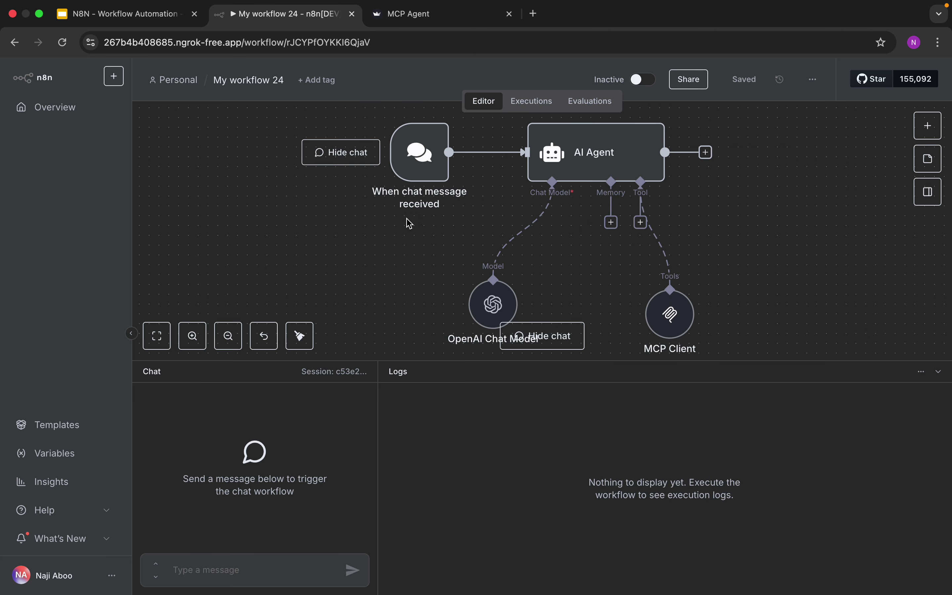
Rearrange the chat trigger, AI Agent, OpenAI Chat Model and MCP Client nodes on the canvas
{"action": "left_click_drag", "start_coordinate": [407, 167], "coordinate": [358, 186]}
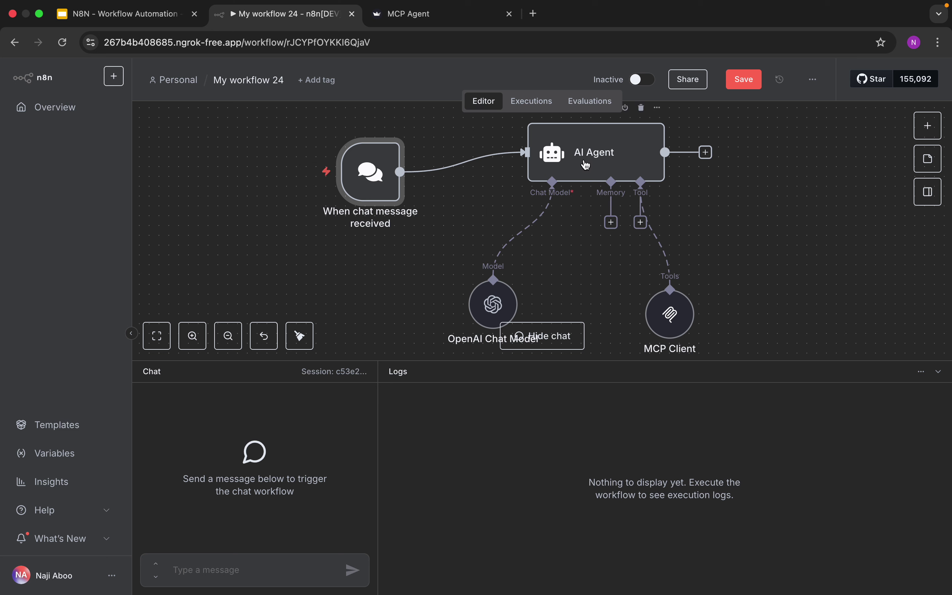
{"action": "left_click_drag", "start_coordinate": [581, 161], "coordinate": [586, 171]}
{"action": "left_click_drag", "start_coordinate": [502, 295], "coordinate": [482, 266]}
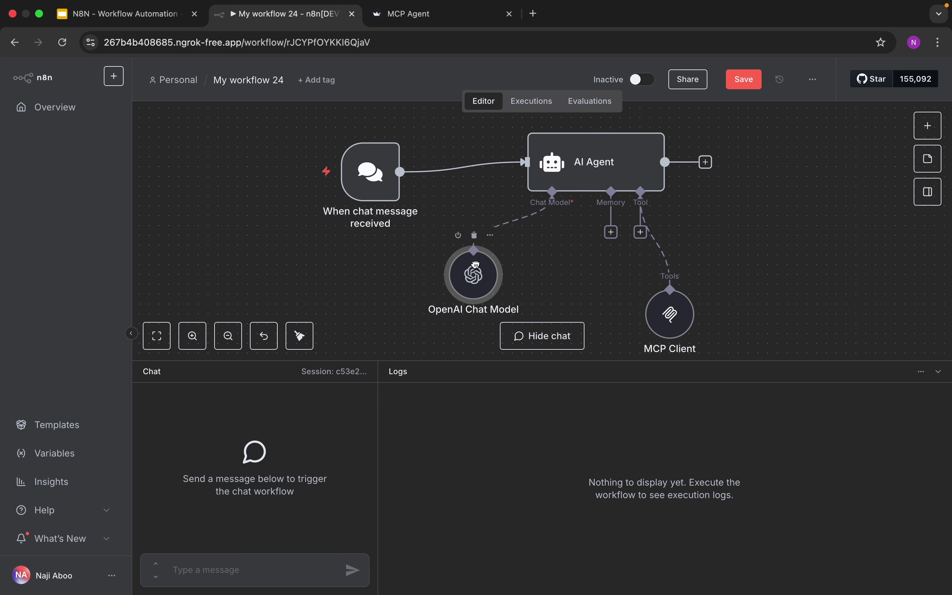
{"action": "left_click_drag", "start_coordinate": [674, 316], "coordinate": [664, 296]}
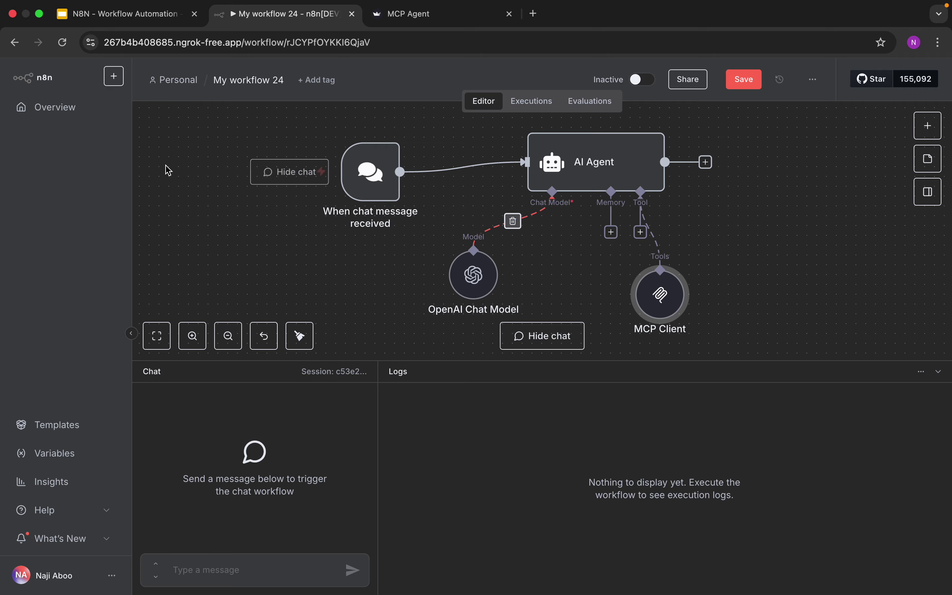
Save My workflow 24 from the leave prompt, reopen it, and switch back to VS Code
{"action": "left_click", "coordinate": [75, 114]}
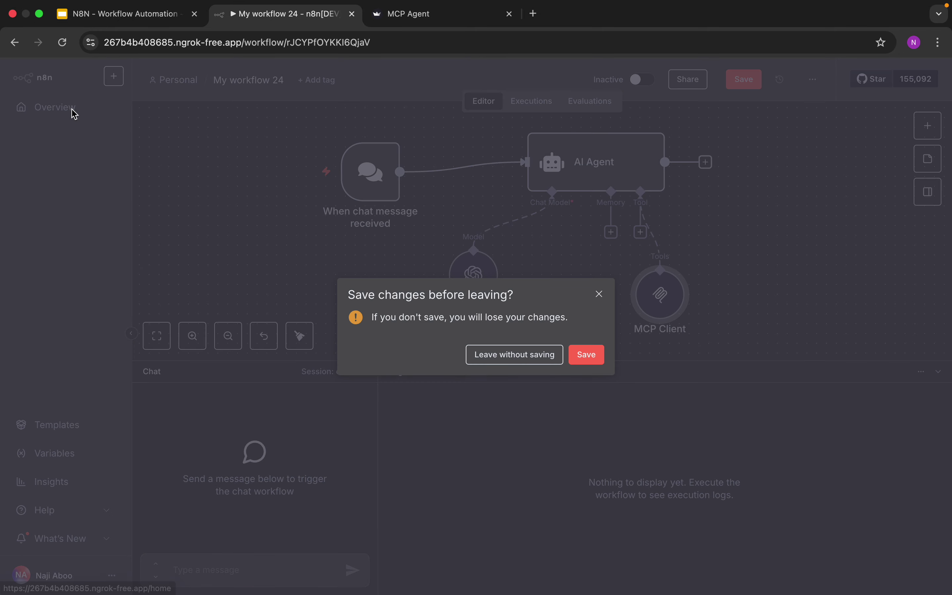
{"action": "left_click", "coordinate": [588, 355]}
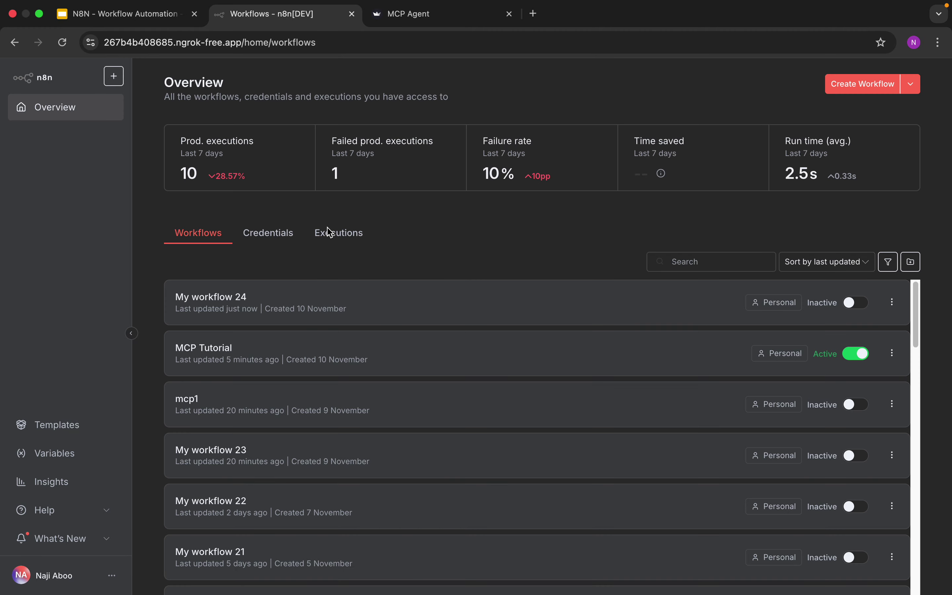
{"action": "left_click", "coordinate": [255, 297]}
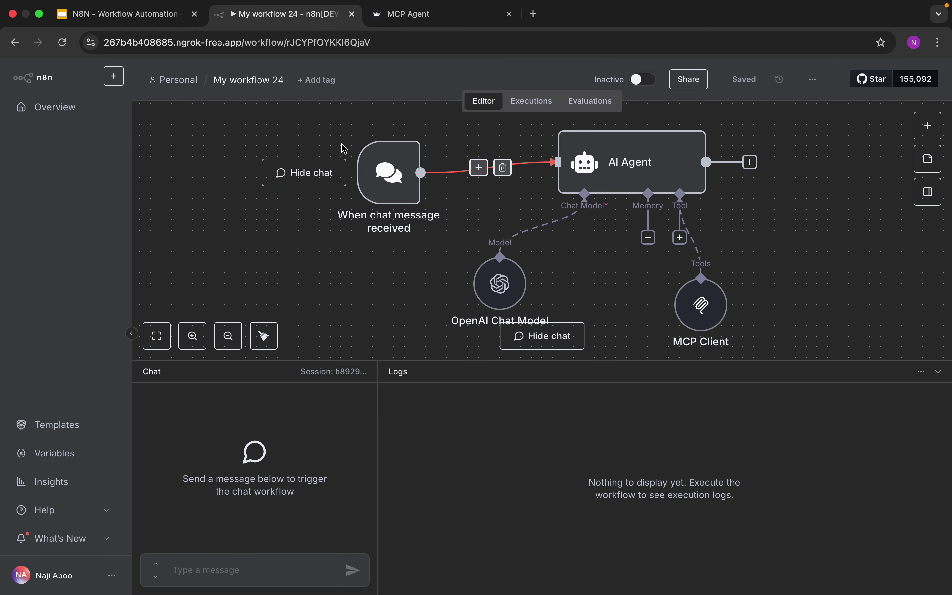
{"action": "key", "text": "ctrl+Left"}
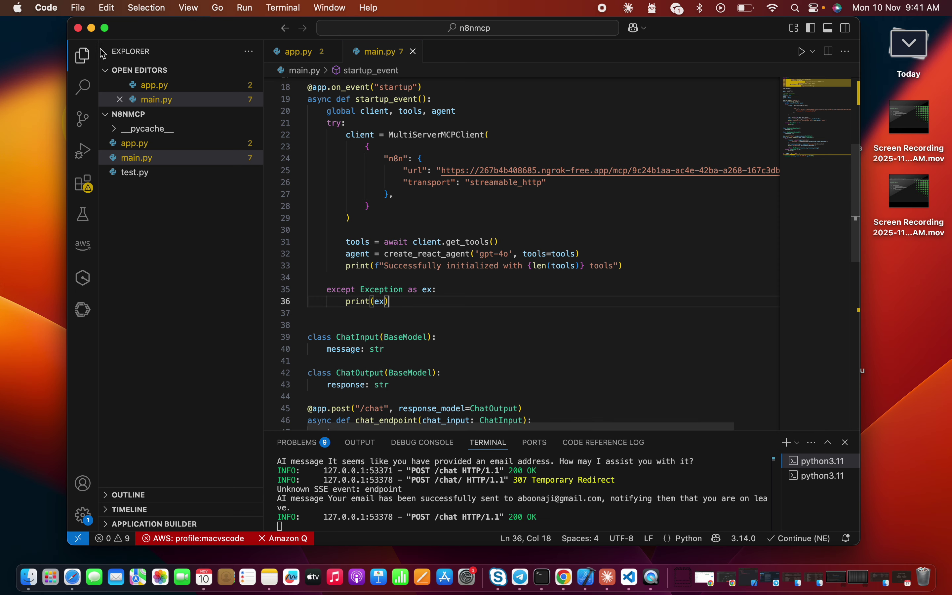
Make VS Code full screen and review main.py's tools and create_react_agent lines
{"action": "left_click", "coordinate": [105, 27]}
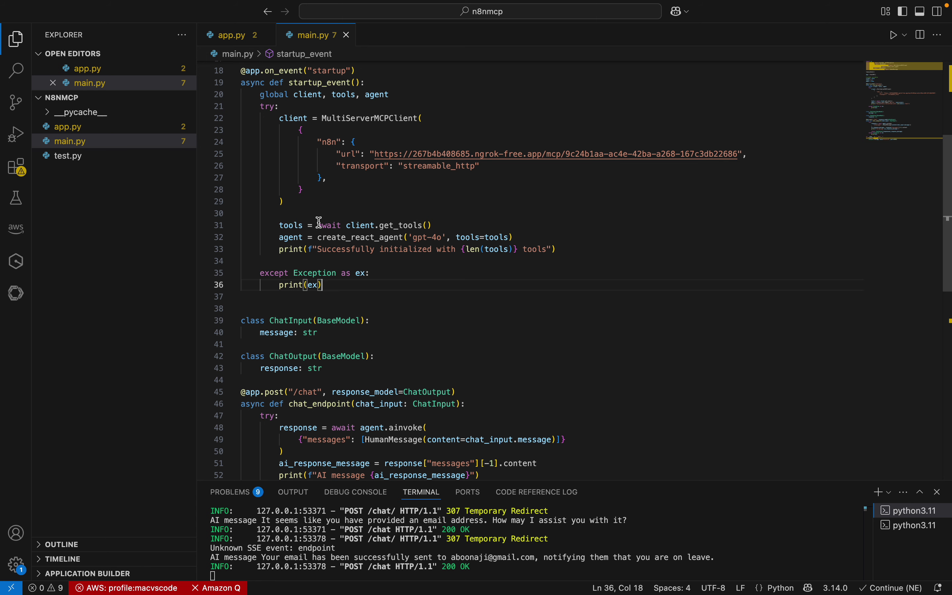
{"action": "left_click", "coordinate": [299, 225]}
{"action": "left_click", "coordinate": [318, 249]}
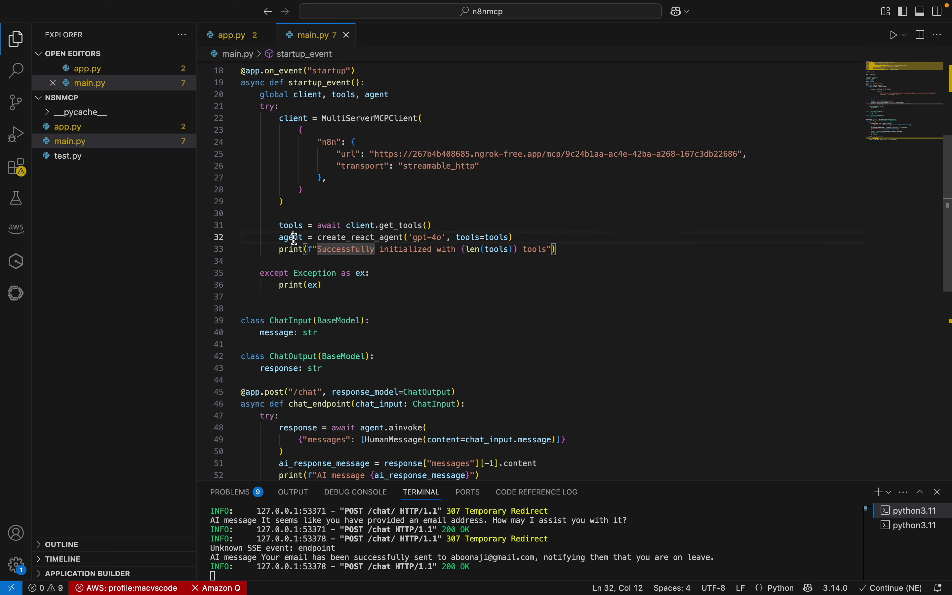
{"action": "double_click", "coordinate": [283, 239]}
{"action": "left_click", "coordinate": [342, 260]}
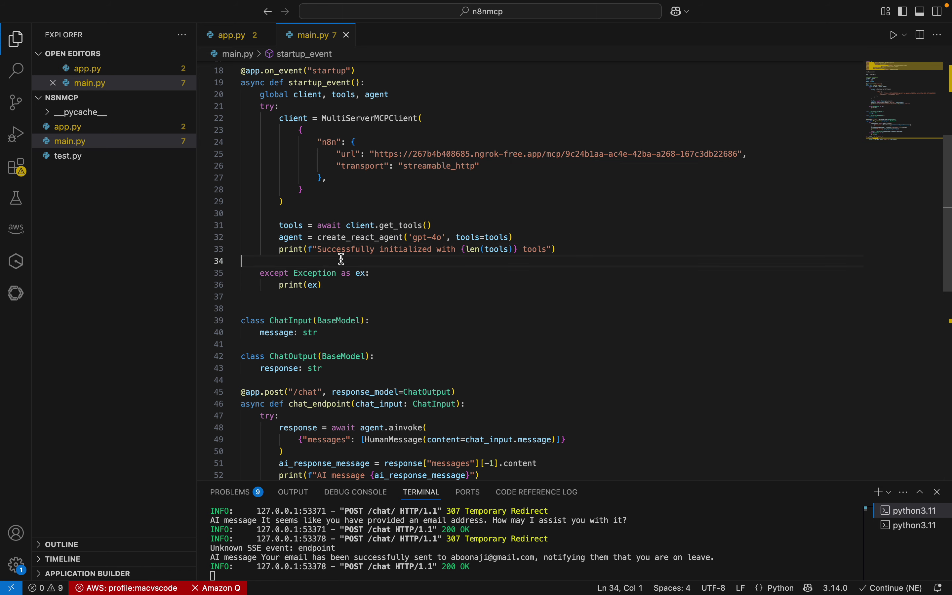
{"action": "double_click", "coordinate": [344, 239]}
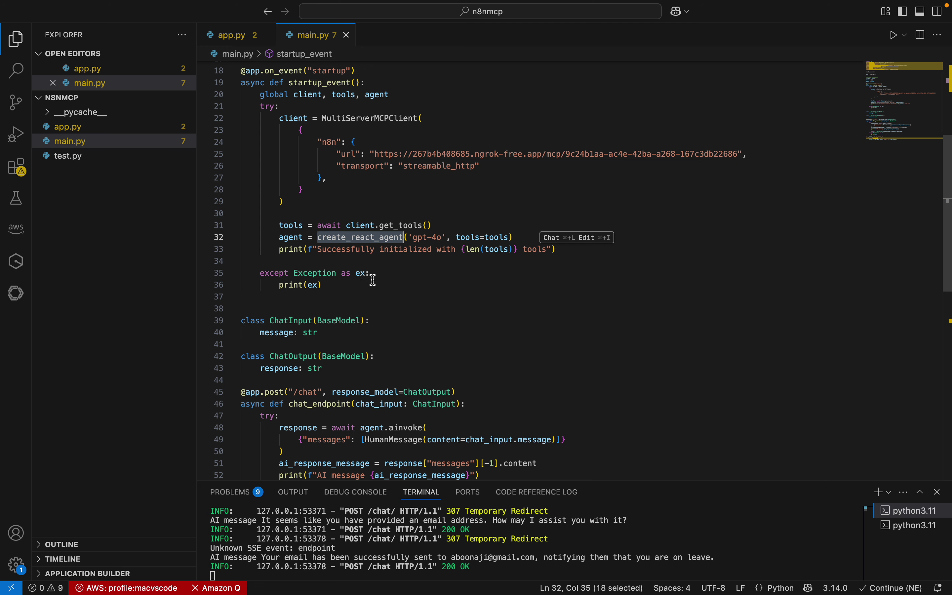
{"action": "double_click", "coordinate": [295, 239]}
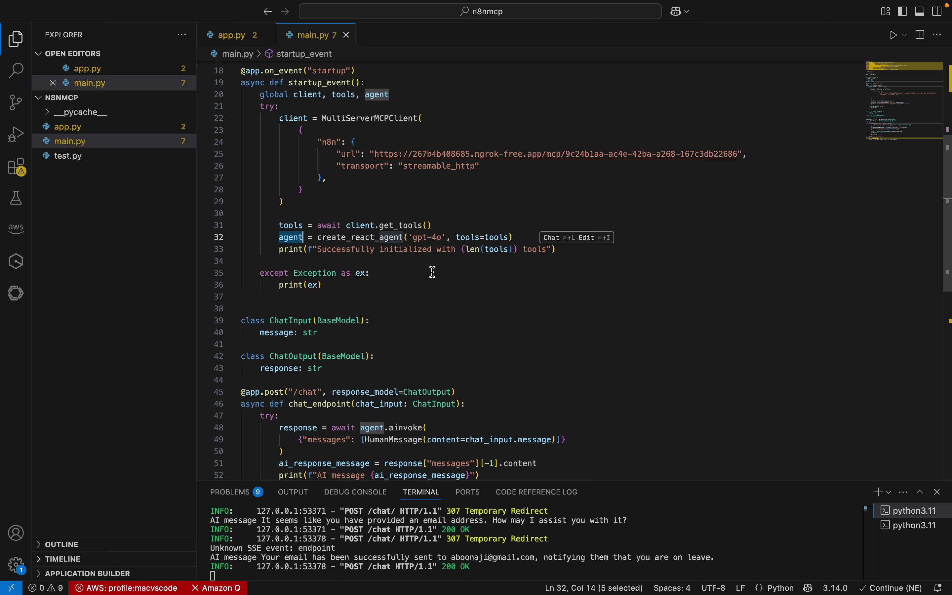
{"action": "scroll", "coordinate": [432, 270], "scroll_direction": "up", "scroll_amount": 4}
{"action": "scroll", "coordinate": [421, 280], "scroll_direction": "down", "scroll_amount": 9}
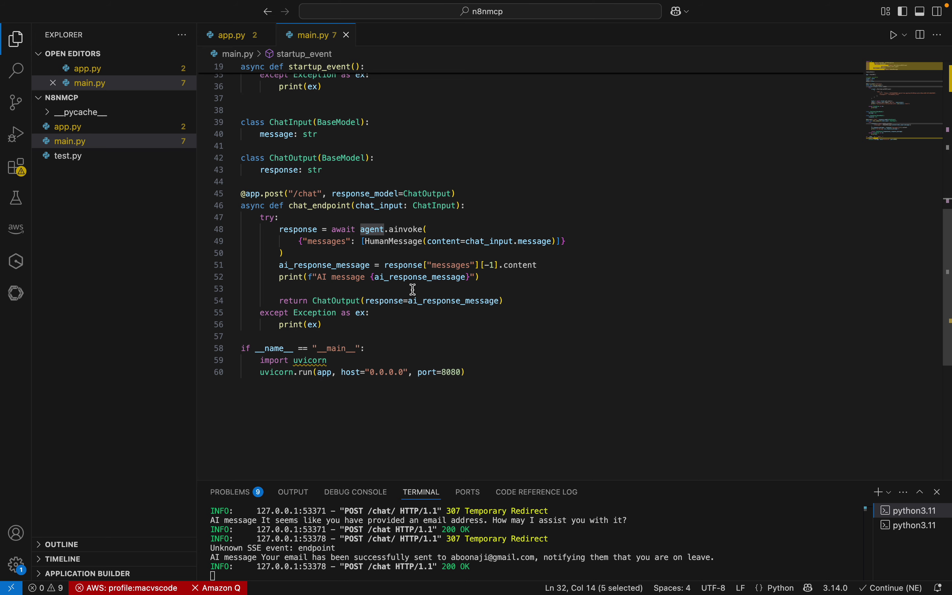
Review the /chat endpoint's agent.ainvoke messages call and the uvicorn server start code
{"action": "double_click", "coordinate": [304, 198]}
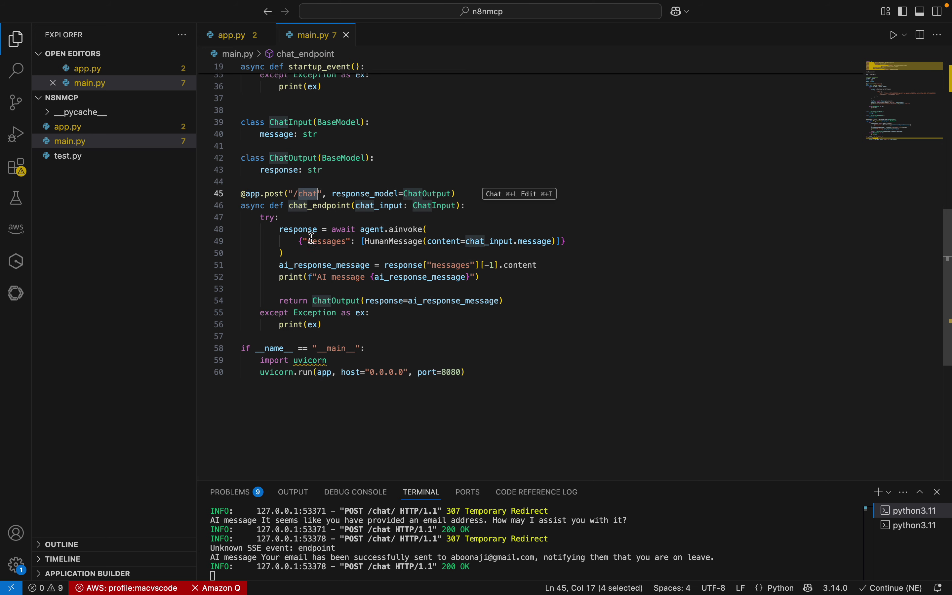
{"action": "left_click", "coordinate": [374, 231]}
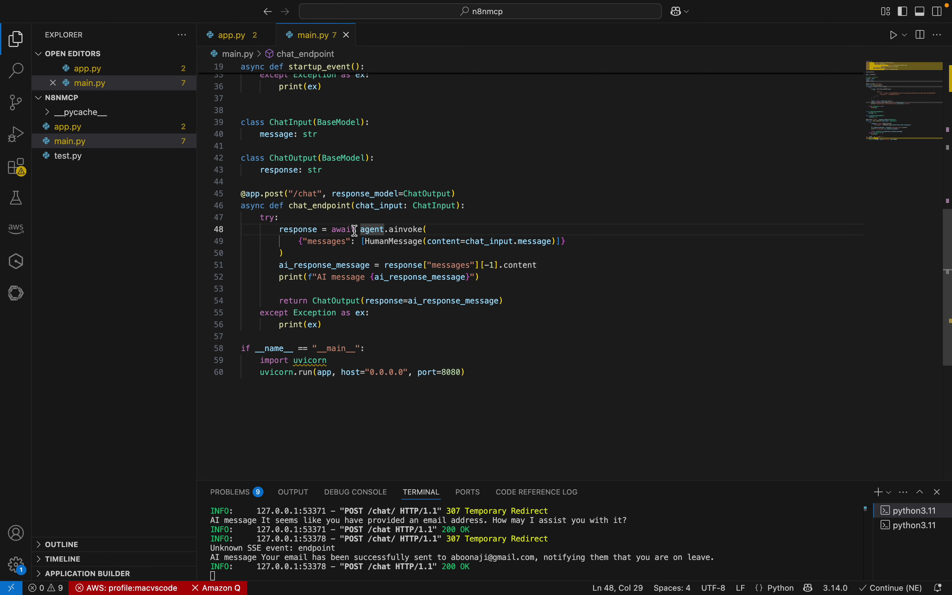
{"action": "left_click", "coordinate": [416, 248]}
{"action": "left_click", "coordinate": [409, 232]}
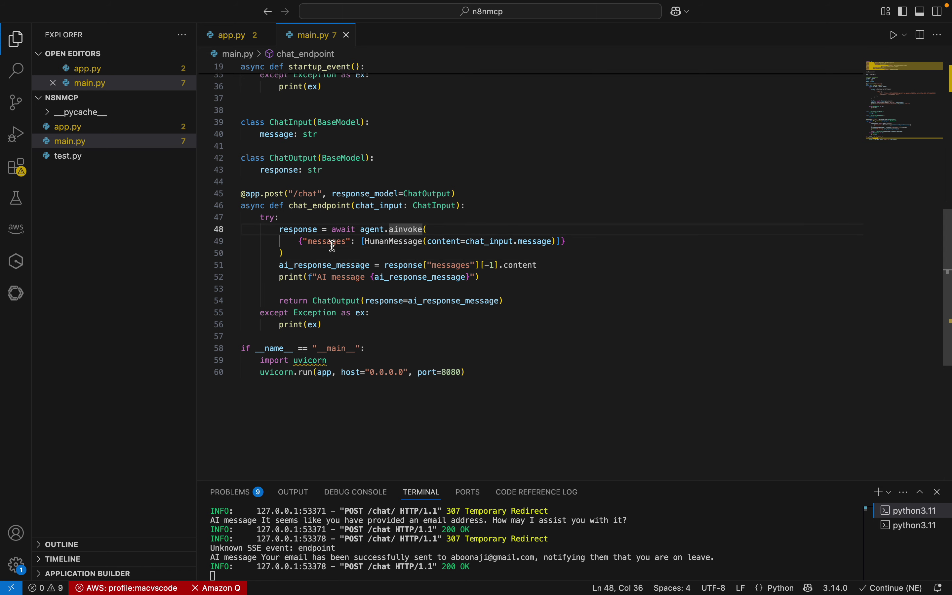
{"action": "left_click", "coordinate": [380, 231]}
{"action": "left_click", "coordinate": [404, 232]}
{"action": "double_click", "coordinate": [327, 241]}
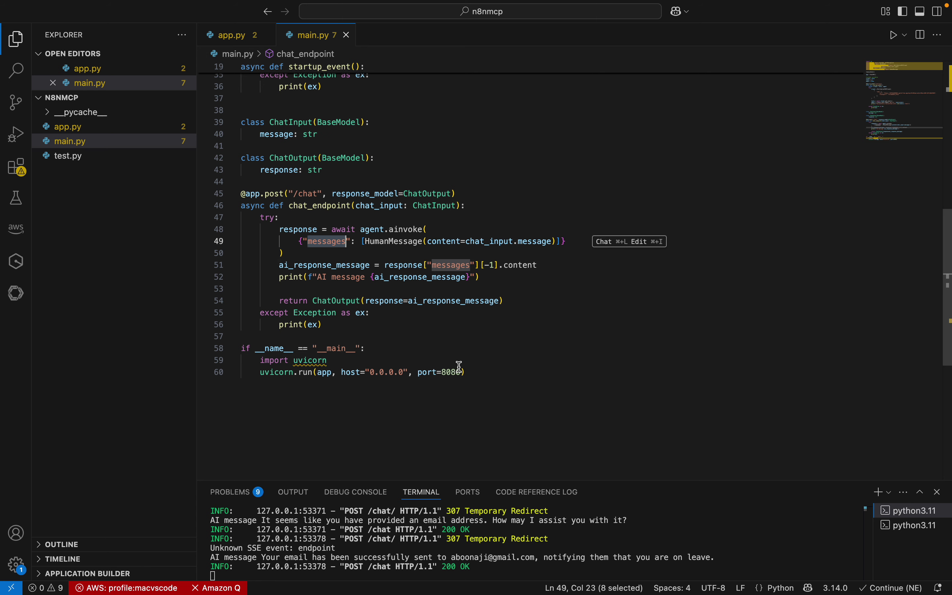
{"action": "left_click_drag", "start_coordinate": [459, 368], "coordinate": [271, 205]}
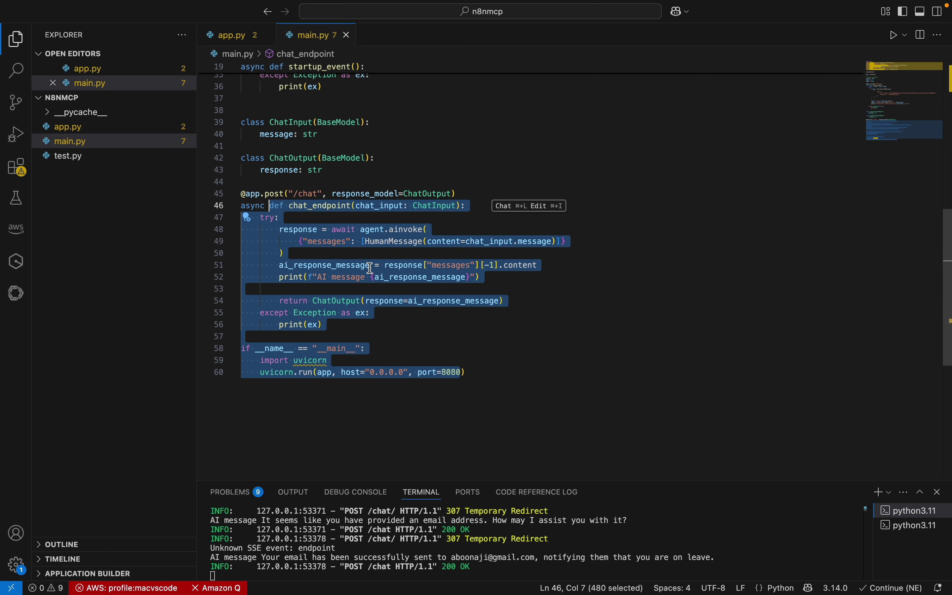
{"action": "scroll", "coordinate": [518, 272], "scroll_direction": "down", "scroll_amount": 5}
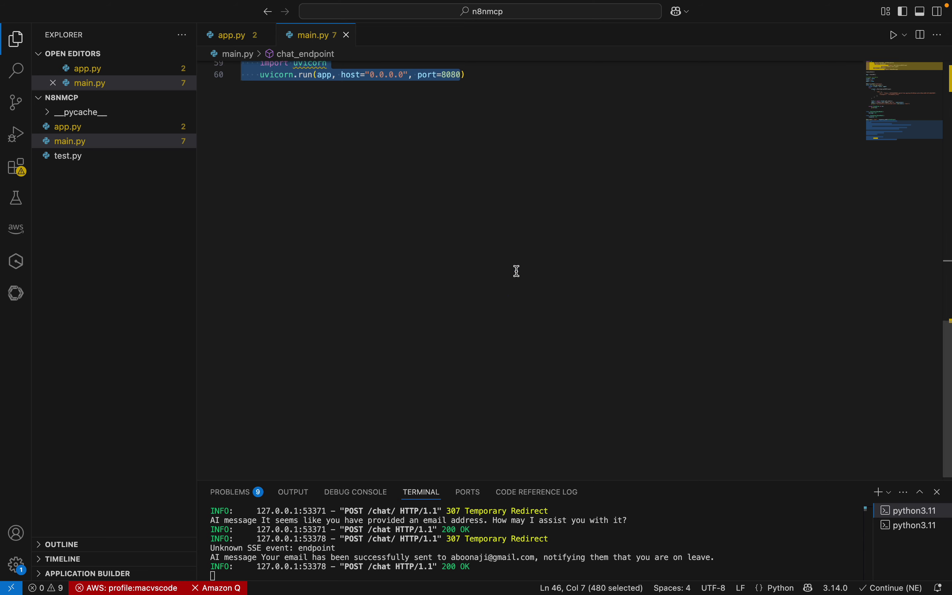
{"action": "scroll", "coordinate": [518, 271], "scroll_direction": "up", "scroll_amount": 12}
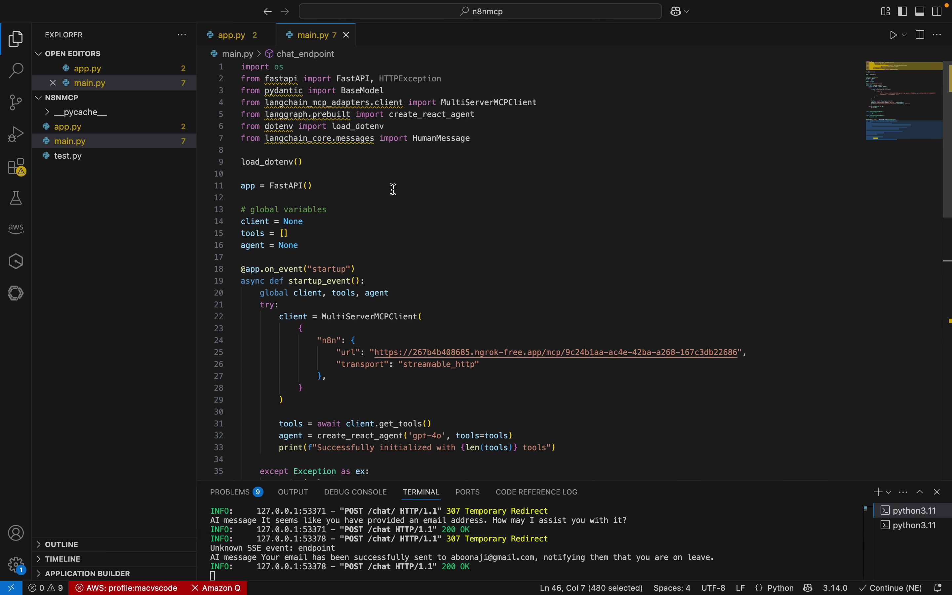
Inspect main.py's imports, including MultiServerMCPClient from langchain_mcp_adapters
{"action": "left_click_drag", "start_coordinate": [439, 147], "coordinate": [241, 67]}
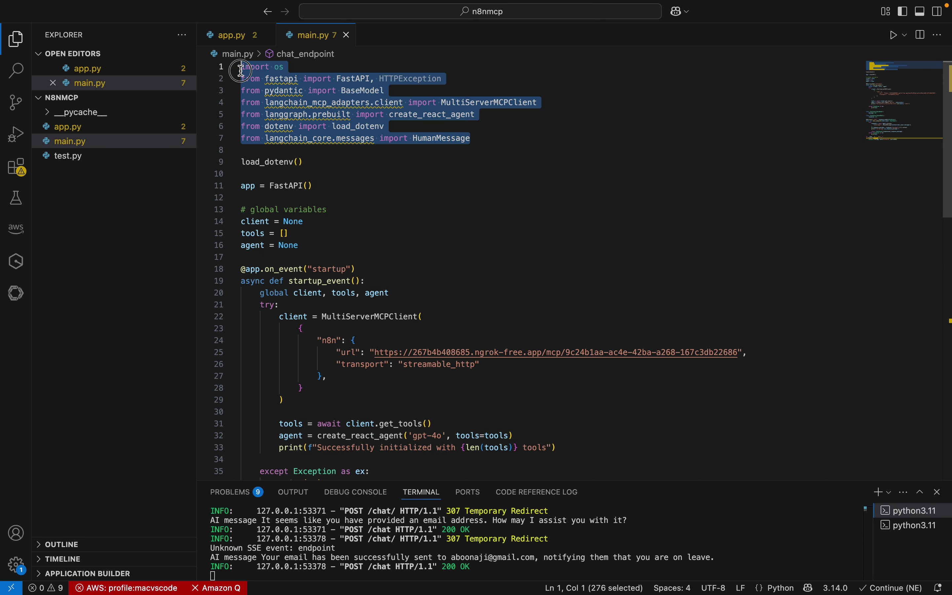
{"action": "left_click", "coordinate": [389, 154]}
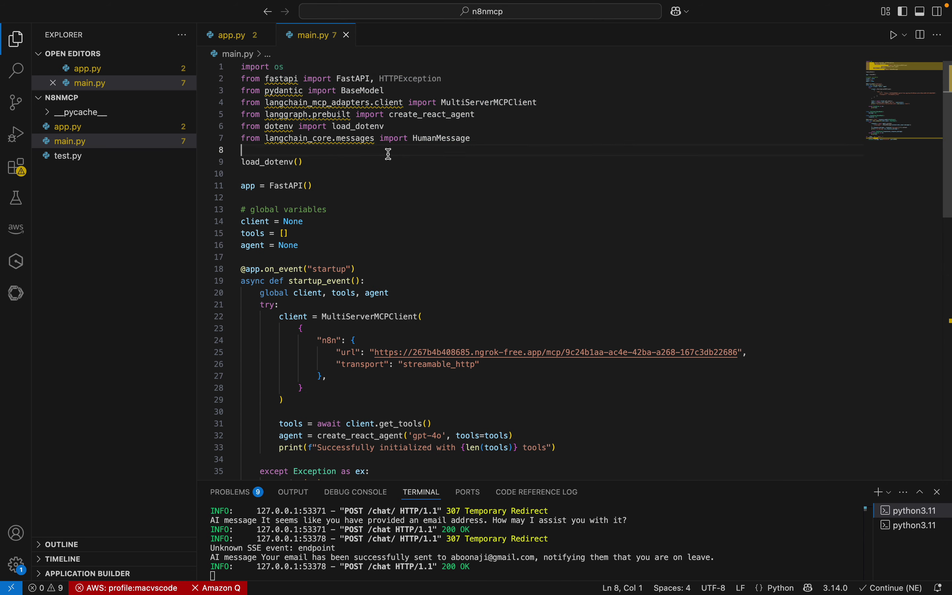
{"action": "double_click", "coordinate": [490, 103]}
{"action": "triple_click", "coordinate": [332, 110]}
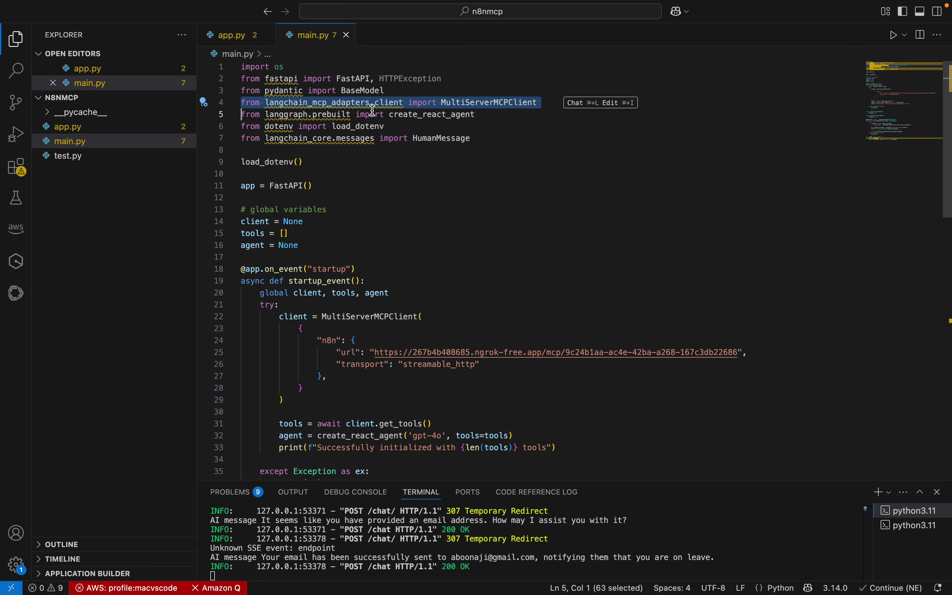
{"action": "double_click", "coordinate": [327, 103]}
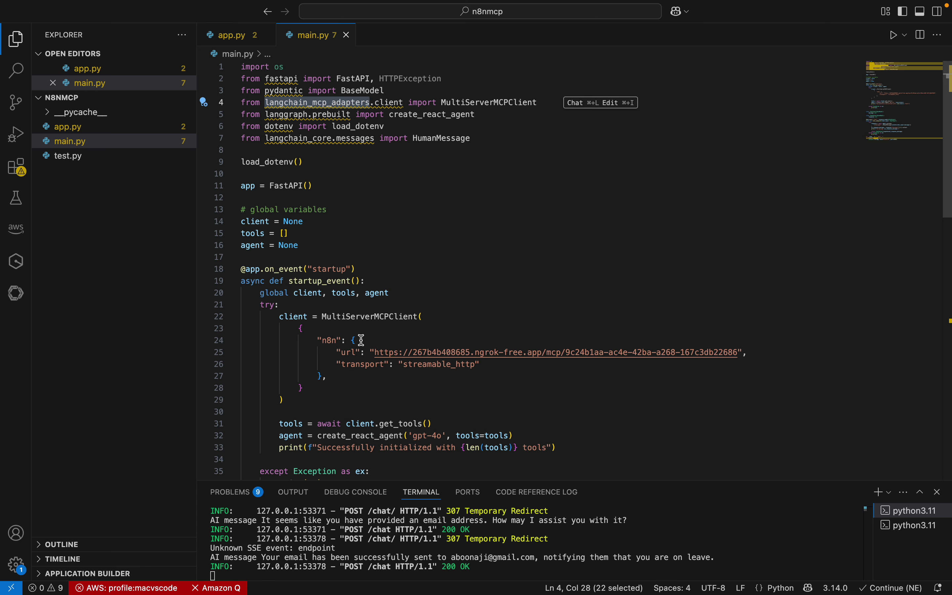
{"action": "mouse_move", "coordinate": [331, 107]}
Inspect the MultiServerMCPClient setup block and the n8n server's transport setting
{"action": "double_click", "coordinate": [338, 321]}
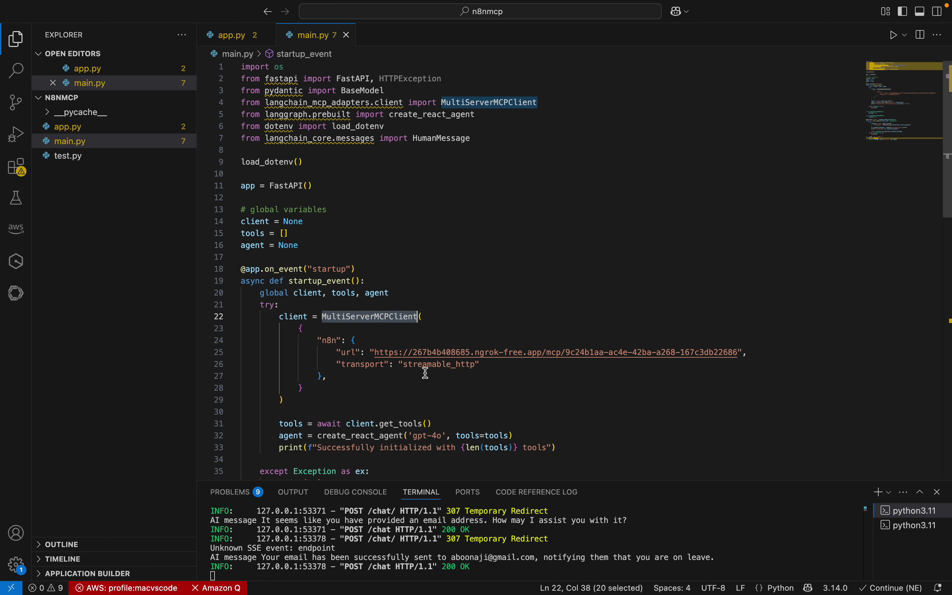
{"action": "left_click_drag", "start_coordinate": [311, 398], "coordinate": [281, 315]}
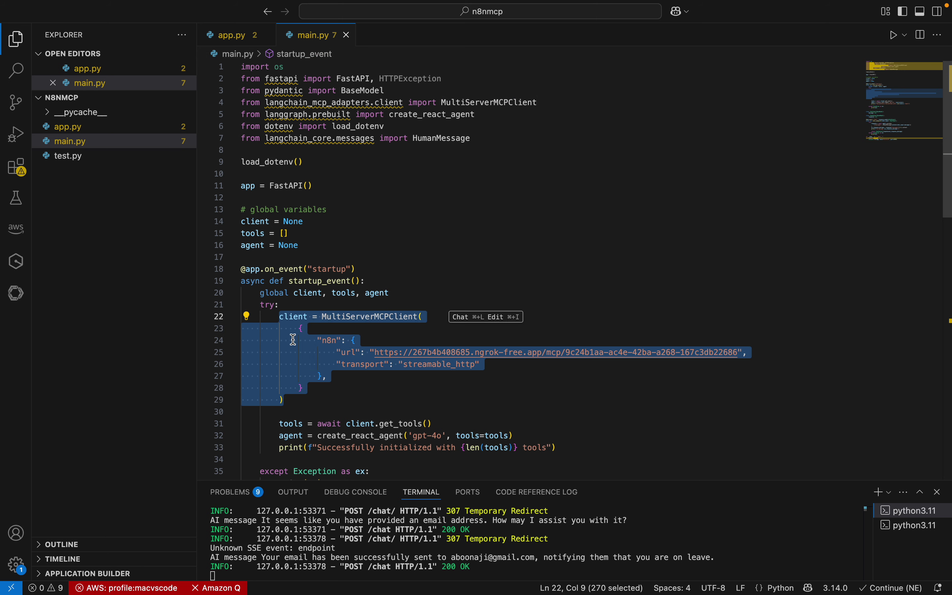
{"action": "left_click", "coordinate": [365, 394]}
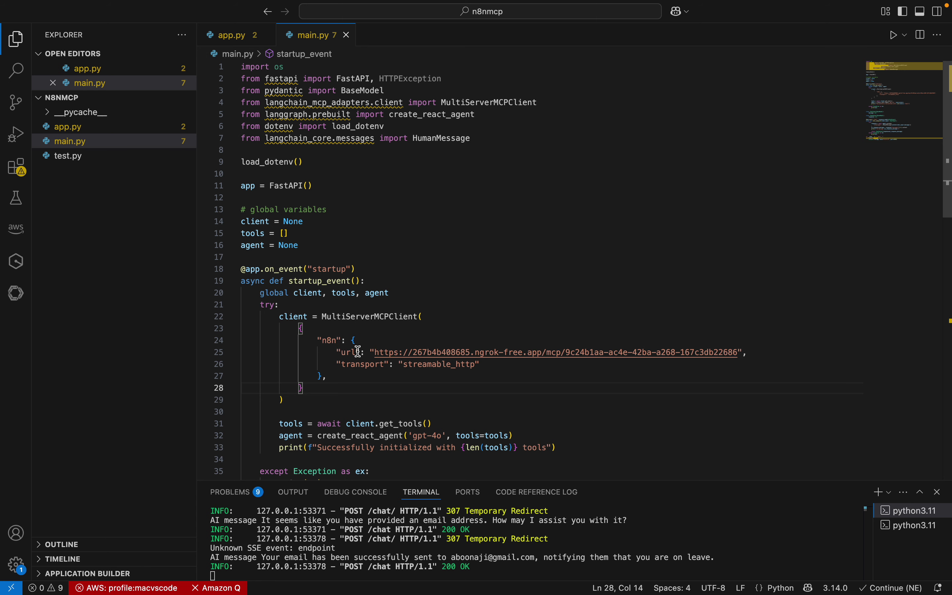
{"action": "double_click", "coordinate": [362, 365]}
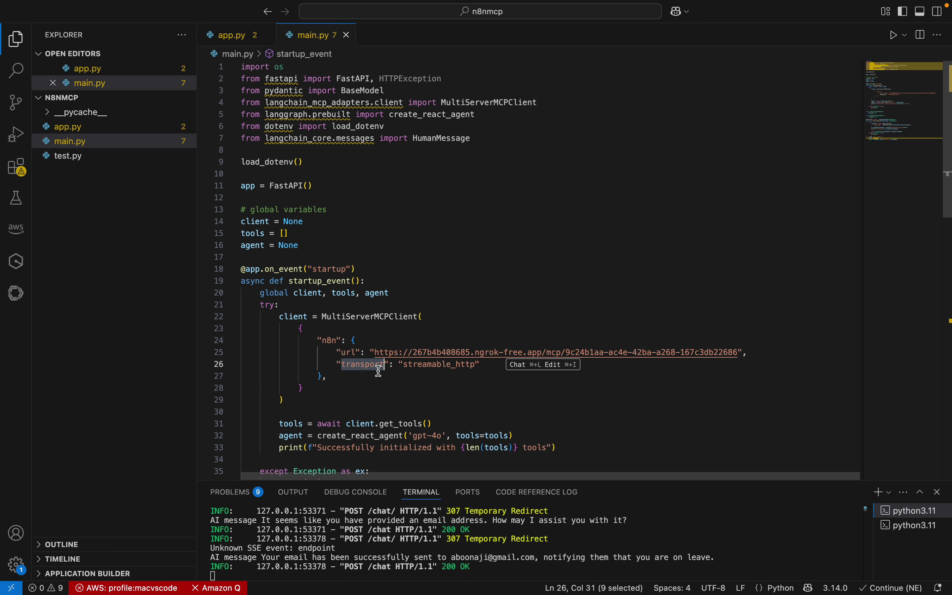
Trace where tools and agent are used, then open app.py
{"action": "scroll", "coordinate": [399, 377], "scroll_direction": "down", "scroll_amount": 1}
{"action": "left_click", "coordinate": [301, 391]}
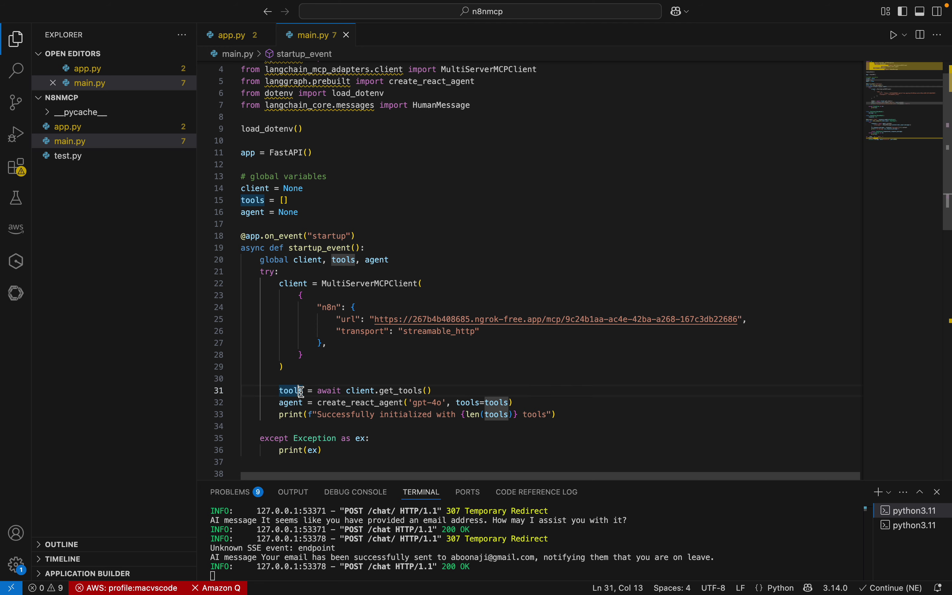
{"action": "double_click", "coordinate": [296, 402]}
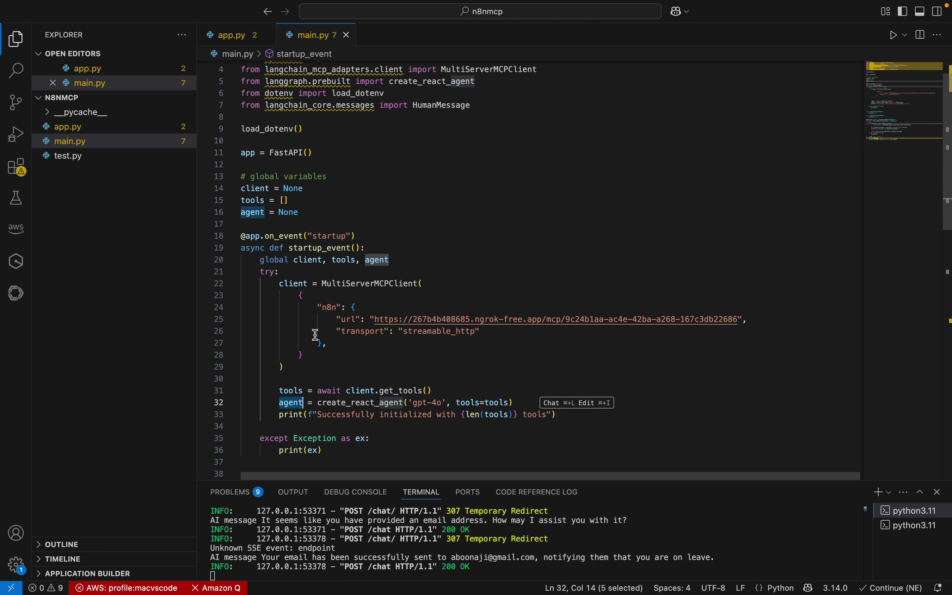
{"action": "scroll", "coordinate": [315, 335], "scroll_direction": "down", "scroll_amount": 15}
{"action": "scroll", "coordinate": [331, 324], "scroll_direction": "up", "scroll_amount": 6}
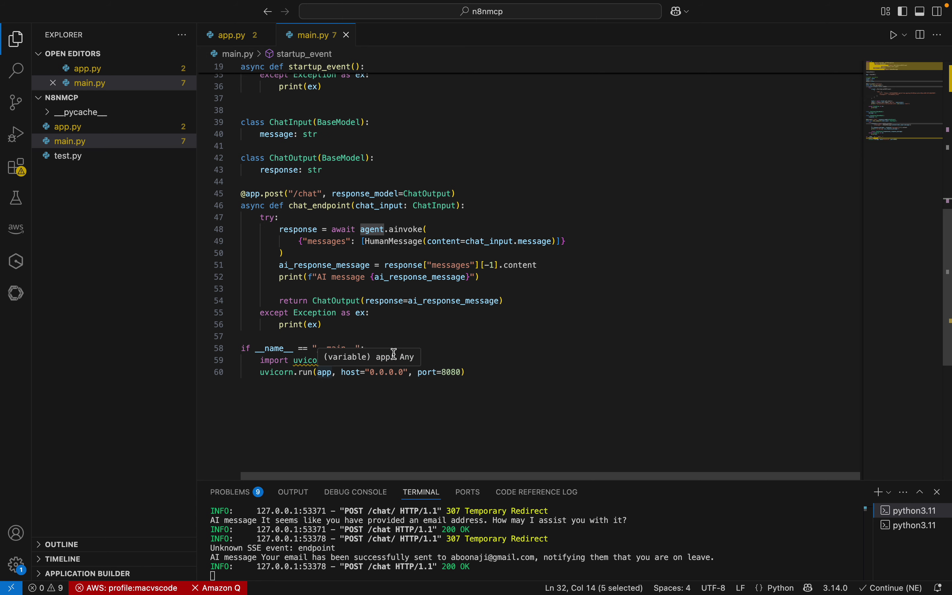
{"action": "left_click", "coordinate": [90, 127]}
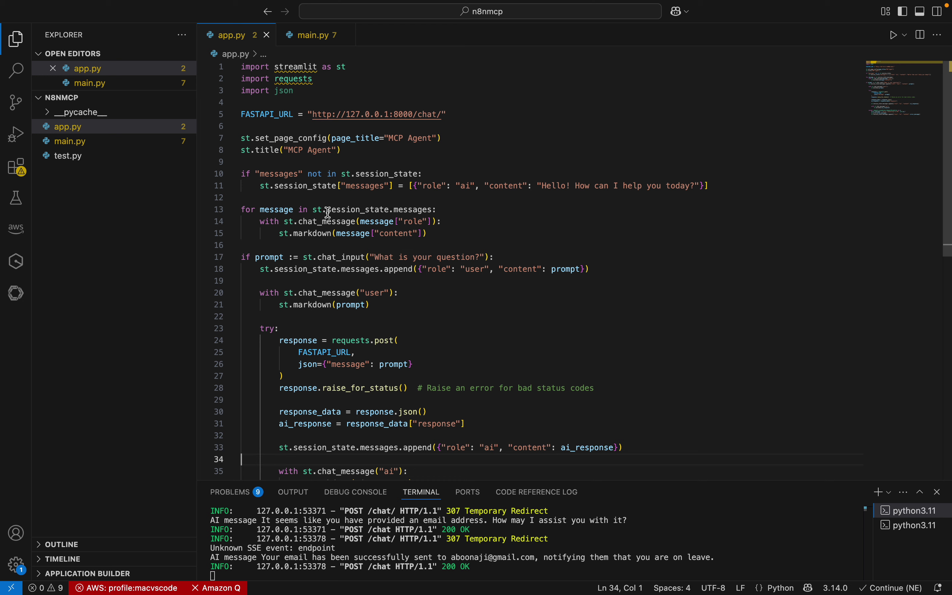
Highlight FASTAPI_URL's uses in app.py, including the post request, and enlarge the terminal panel
{"action": "double_click", "coordinate": [274, 115]}
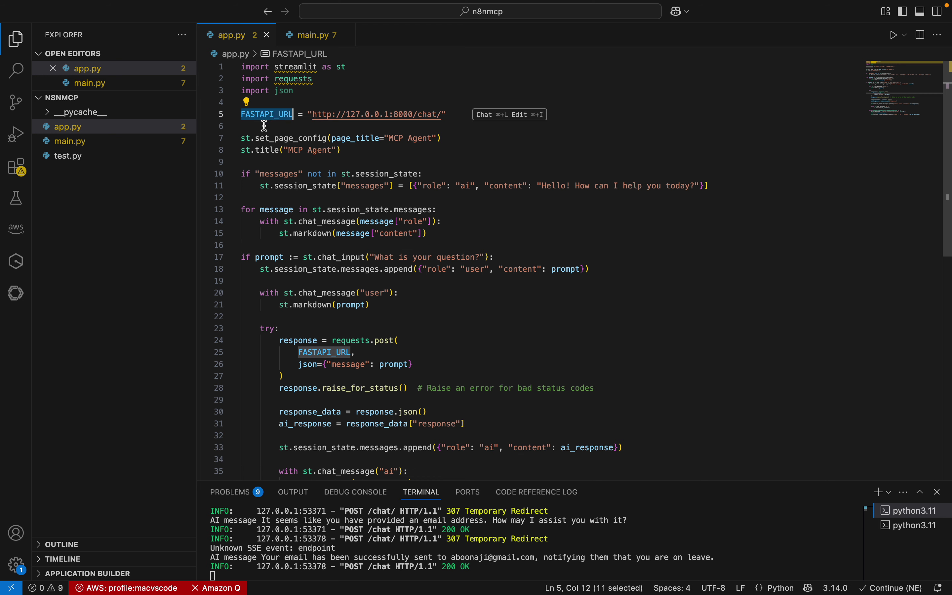
{"action": "scroll", "coordinate": [401, 337], "scroll_direction": "down", "scroll_amount": 2}
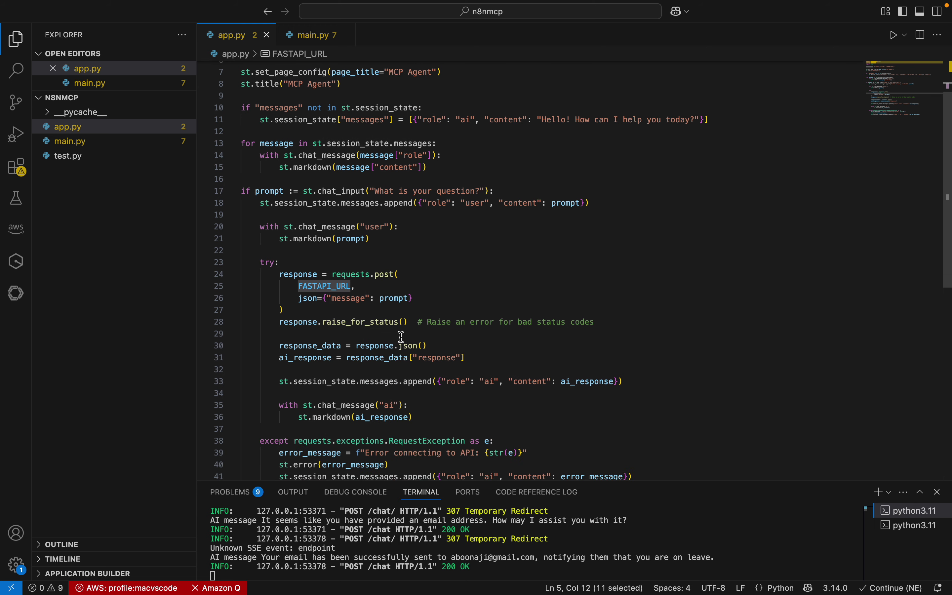
{"action": "scroll", "coordinate": [401, 337], "scroll_direction": "down", "scroll_amount": 2}
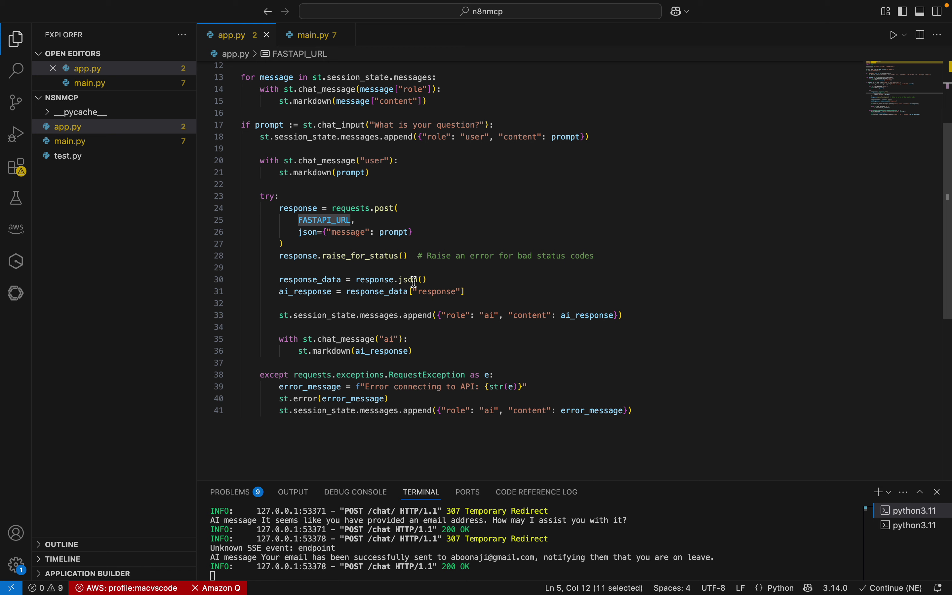
{"action": "left_click", "coordinate": [378, 280]}
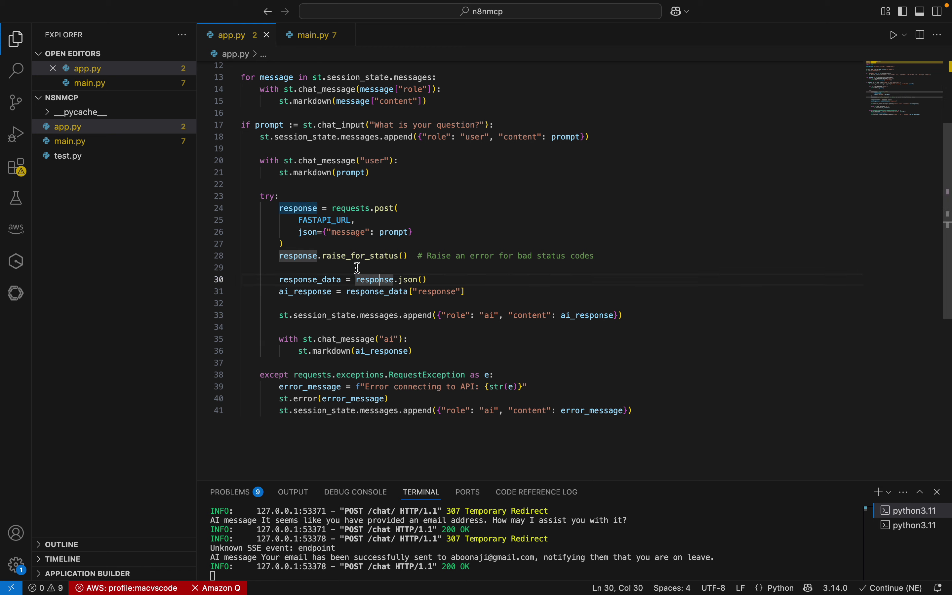
{"action": "double_click", "coordinate": [321, 221]}
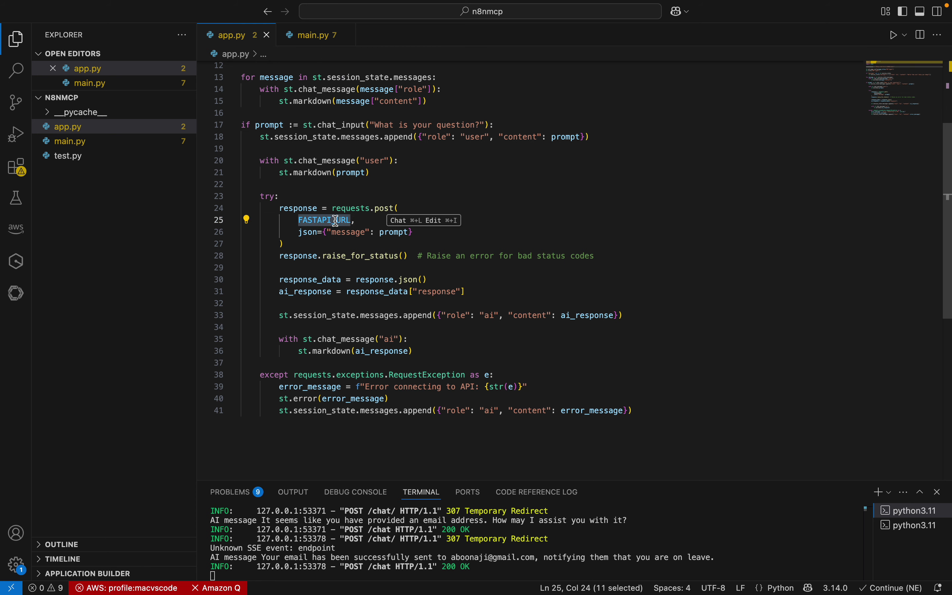
{"action": "scroll", "coordinate": [347, 227], "scroll_direction": "up", "scroll_amount": 5}
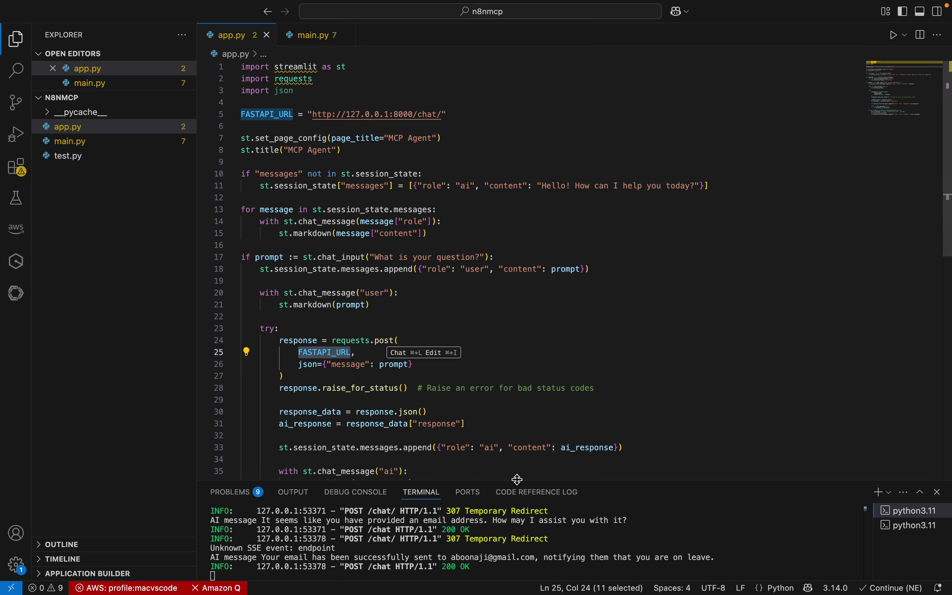
{"action": "left_click_drag", "start_coordinate": [518, 480], "coordinate": [401, 424]}
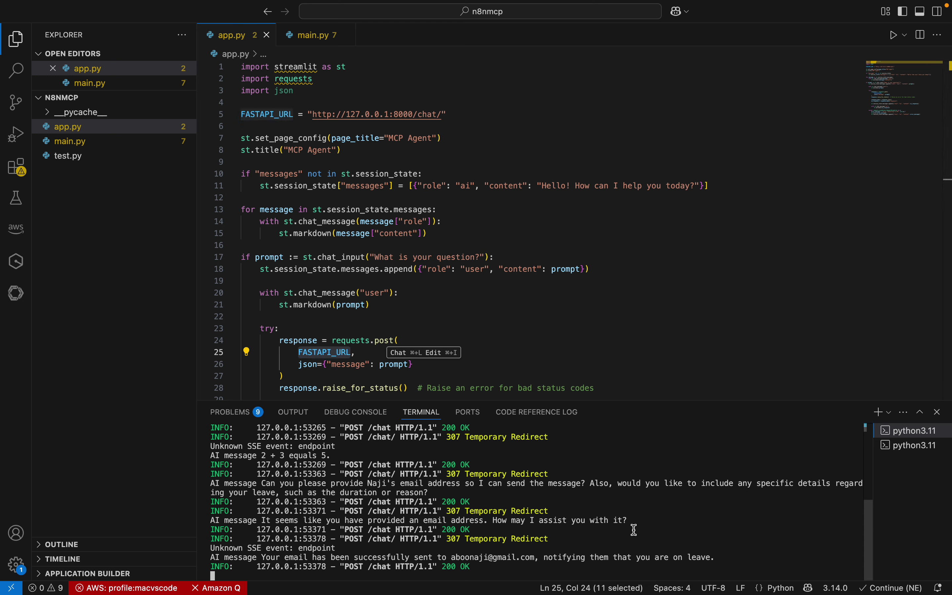
Restart the FastAPI server with uvicorn main:app so it loads the 2 MCP tools
{"action": "key", "text": "ctrl+c"}
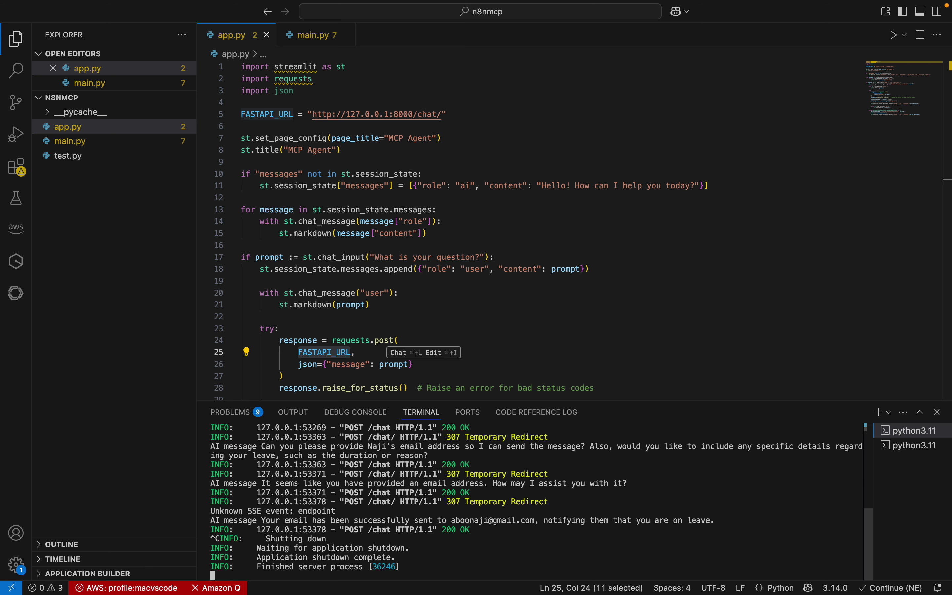
{"action": "type", "text": "uvicorn main:app"}
{"action": "key", "text": "Return"}
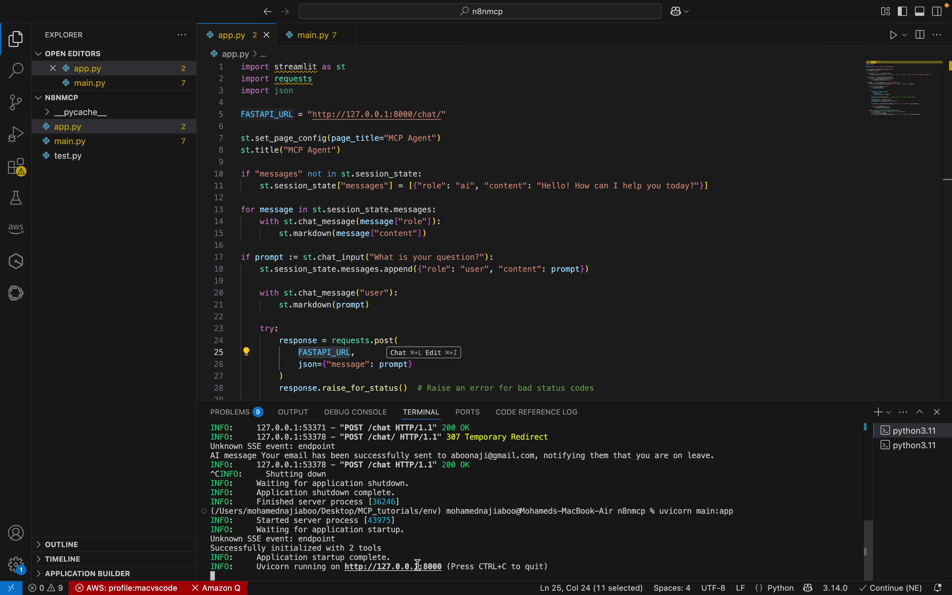
Restart the Streamlit app.py chat UI in the second terminal, serving on port 8501
{"action": "left_click", "coordinate": [912, 446]}
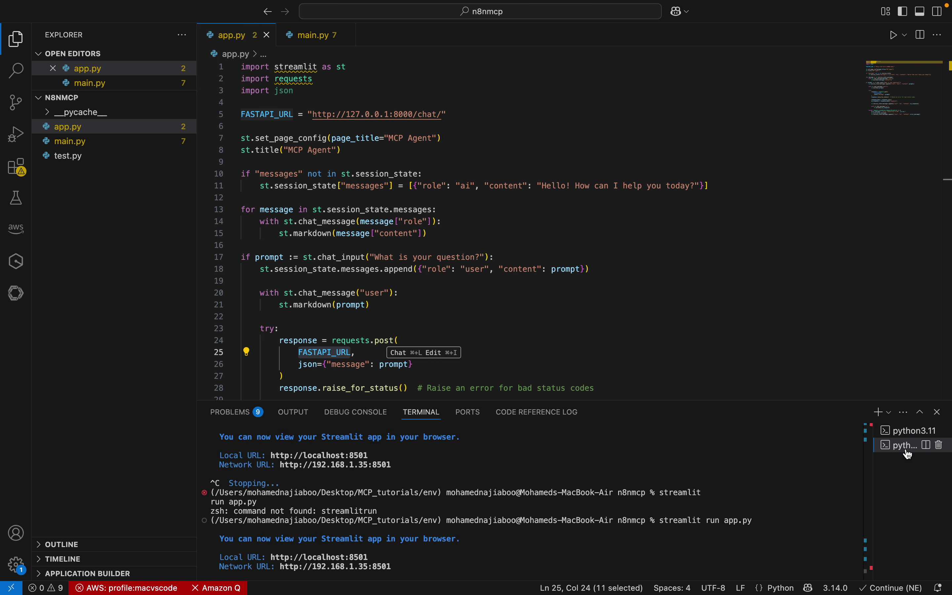
{"action": "left_click", "coordinate": [522, 541]}
{"action": "key", "text": "ctrl+c"}
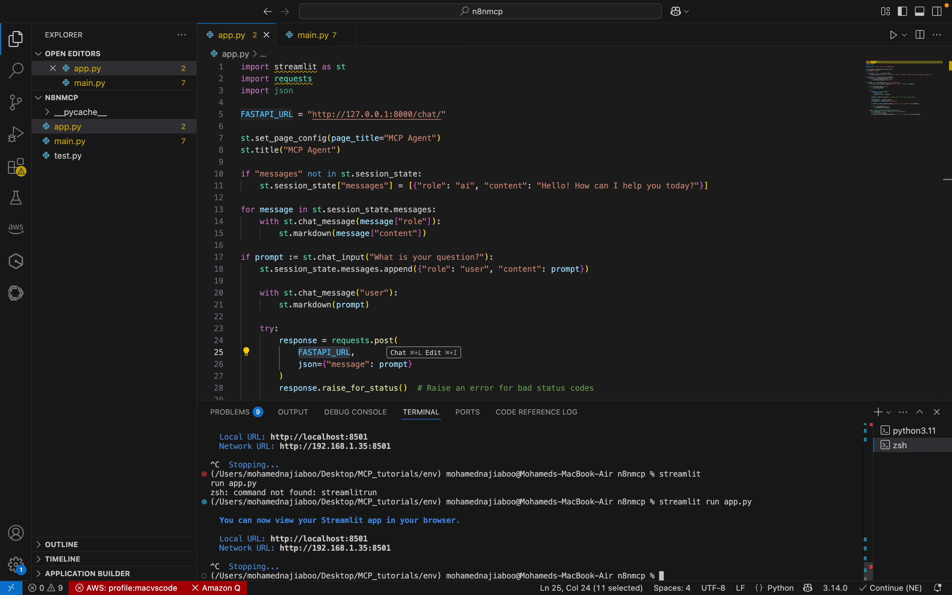
{"action": "key", "text": "Up"}
{"action": "key", "text": "Return"}
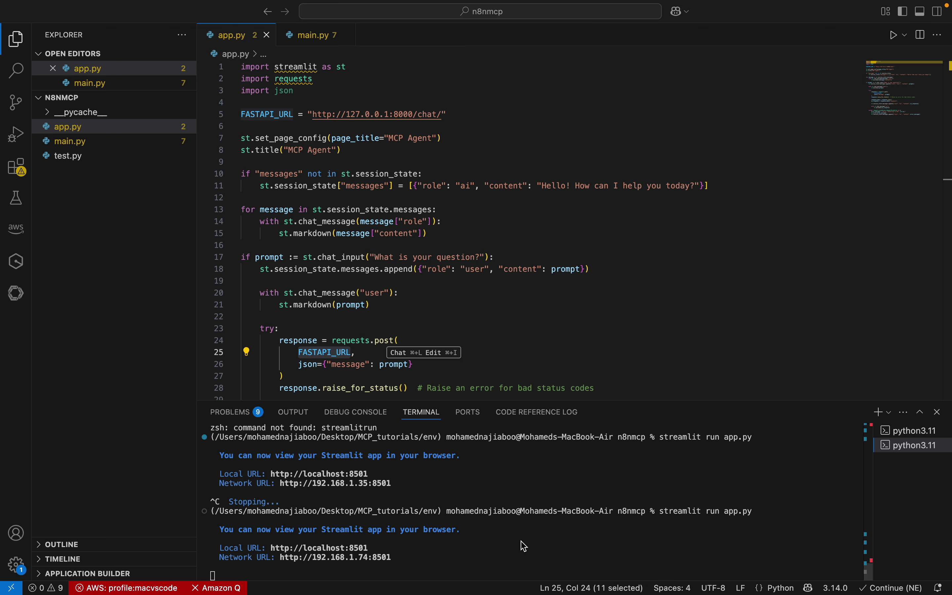